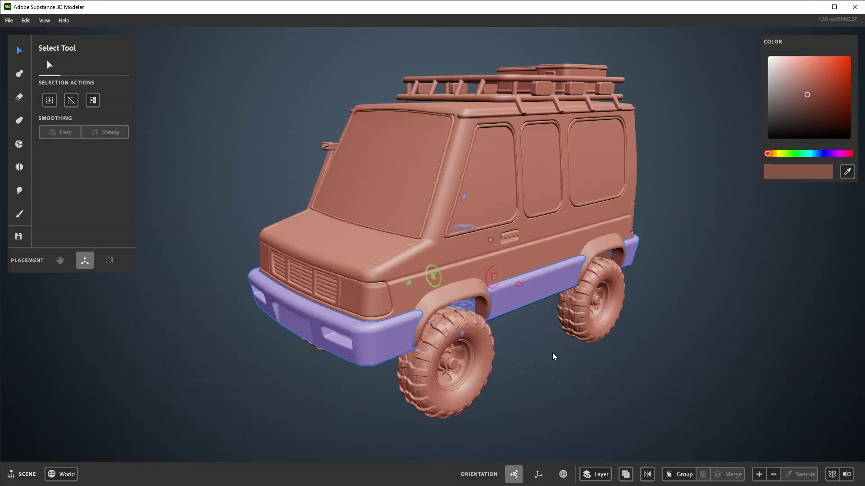
# - Clear the lower bumper selection and rotate the storage box on the roof rack
pyautogui.click(554, 357)
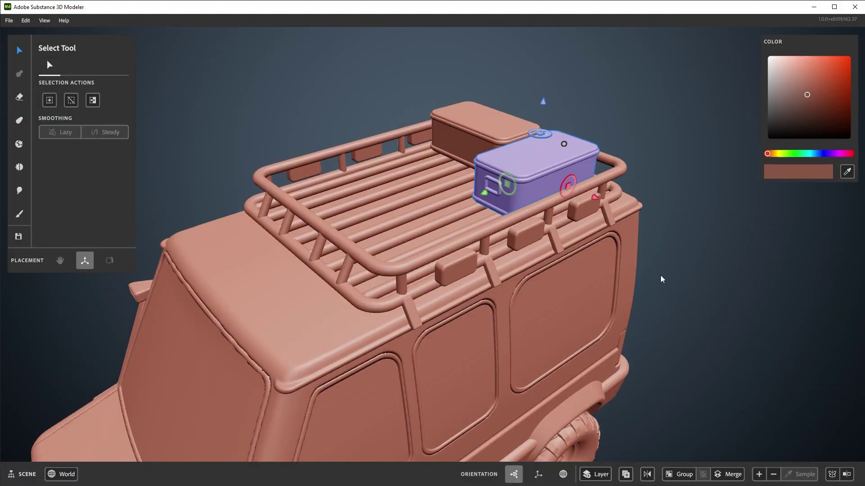
pyautogui.moveTo(540, 135); pyautogui.dragTo(552, 156)
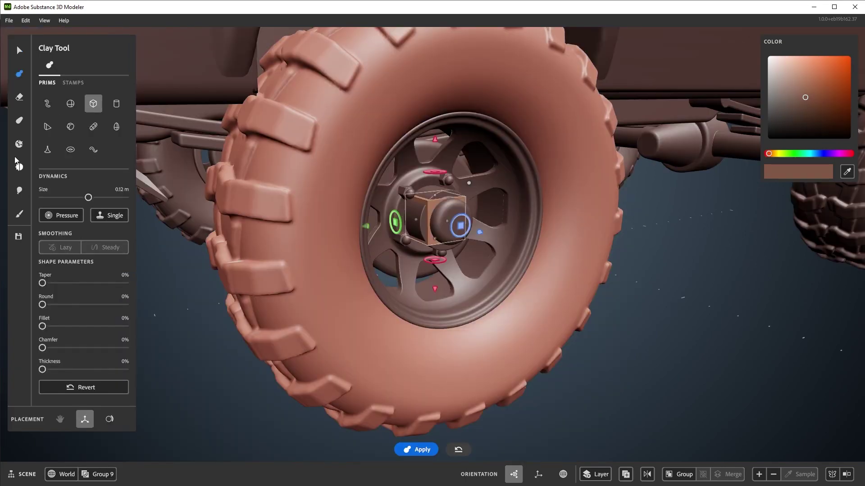
# - Activate the Smooth tool and switch the layer being edited between the tire and the wheel hub
pyautogui.press('s')
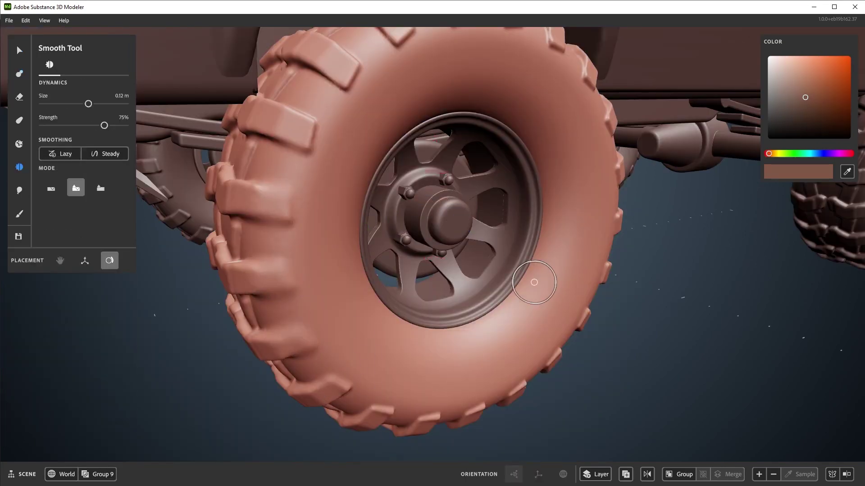
pyautogui.press('d')
pyautogui.hotkey('shift', 'd')
pyautogui.press('d')
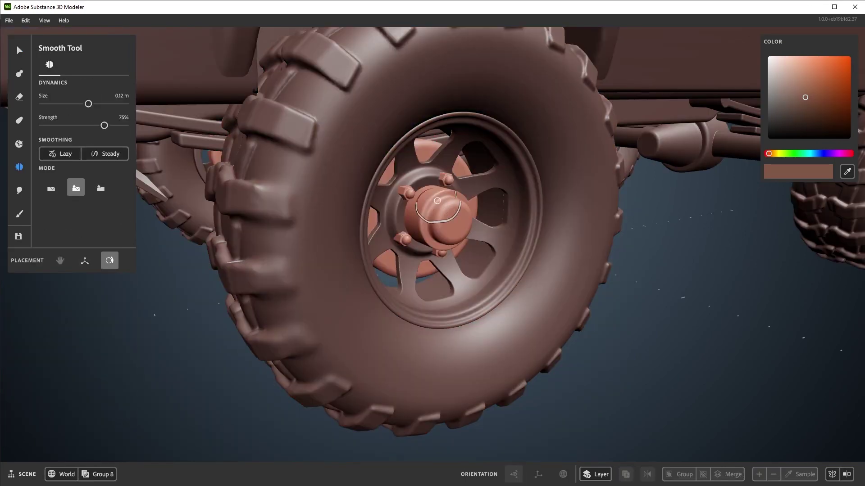
pyautogui.click(288, 193)
pyautogui.click(430, 209)
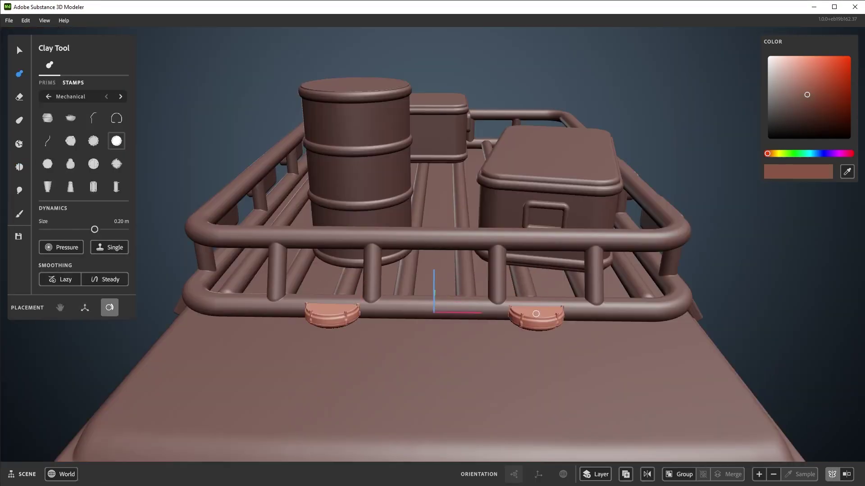
# - Choose a different Mechanical clay stamp with gizmo placement and position it at the front of the roof rack
pyautogui.click(85, 308)
pyautogui.click(71, 118)
pyautogui.moveTo(542, 307); pyautogui.dragTo(542, 283)
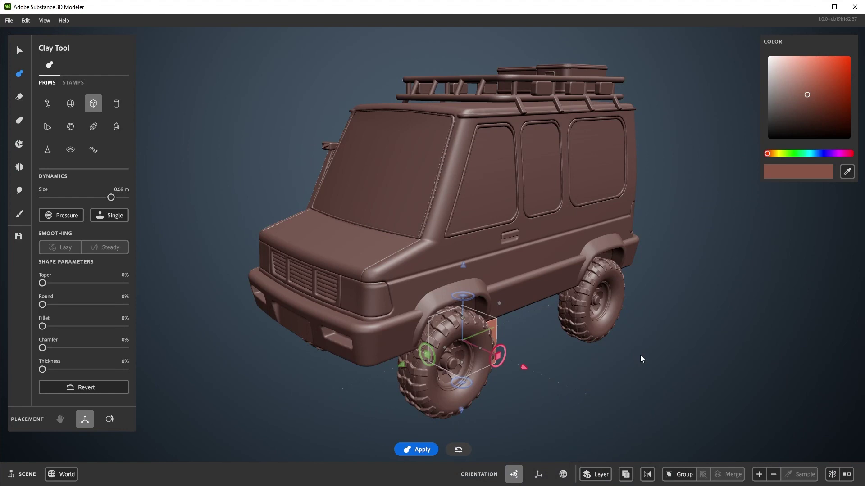
# - Switch to the Select tool and select the van's body, hood, windshield, lower bumper trim and front wheel in turn
pyautogui.click(19, 51)
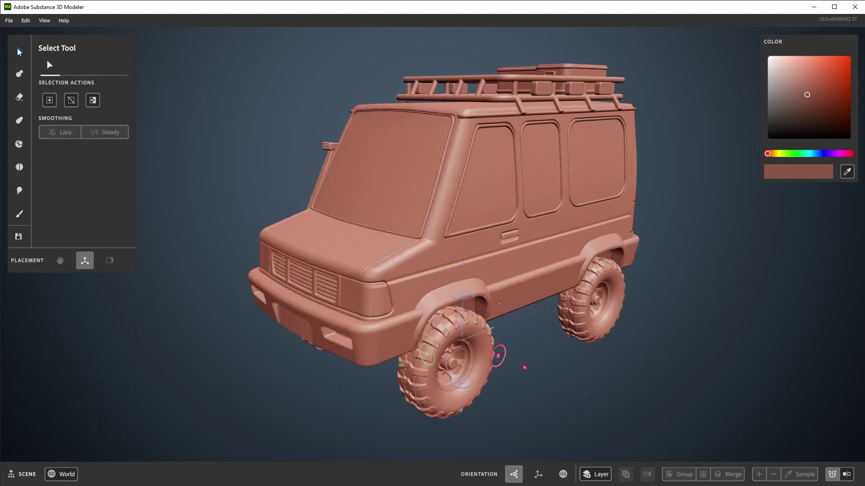
pyautogui.press('v')
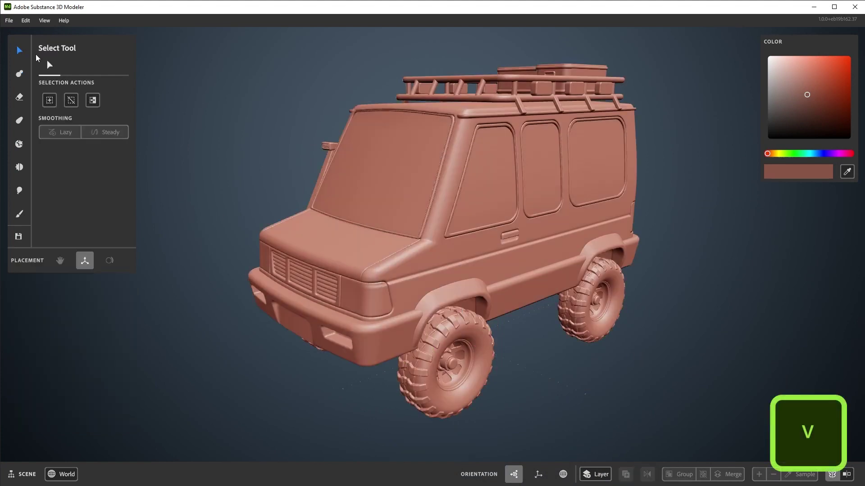
pyautogui.click(435, 264)
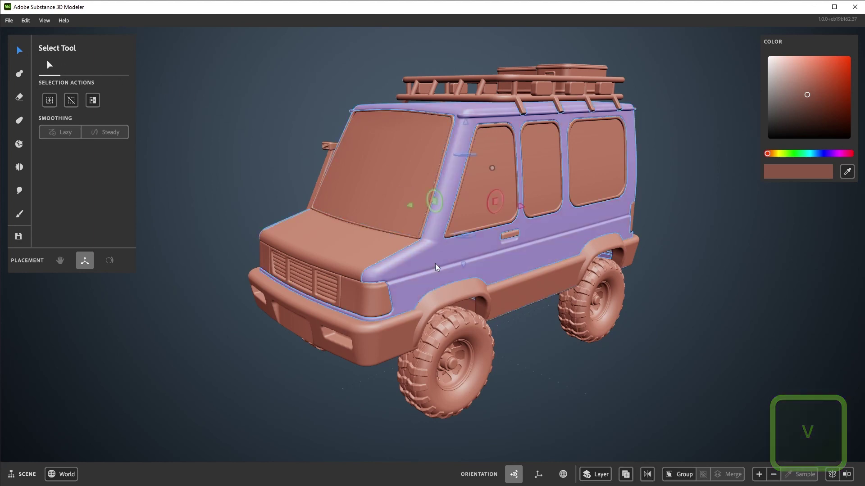
pyautogui.click(366, 270)
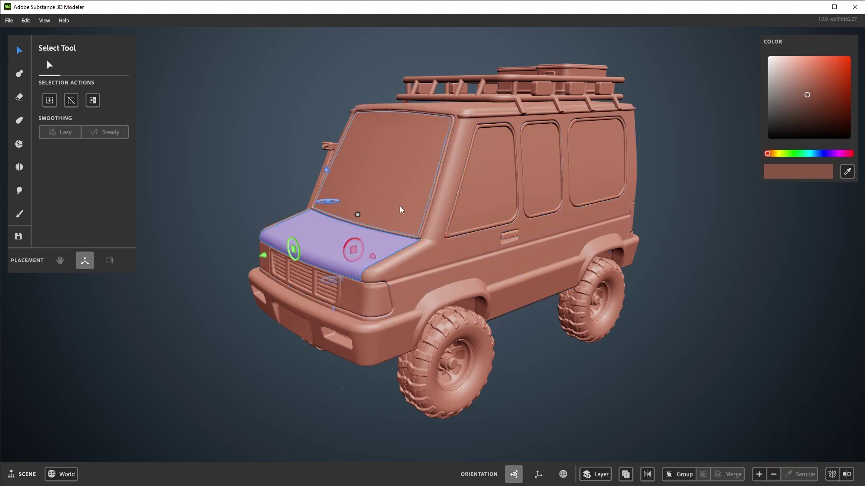
pyautogui.click(399, 206)
pyautogui.click(529, 295)
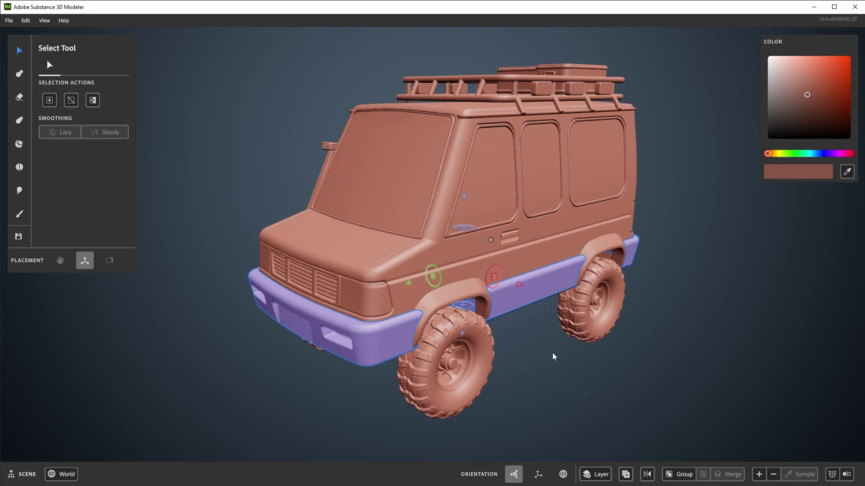
pyautogui.click(398, 282)
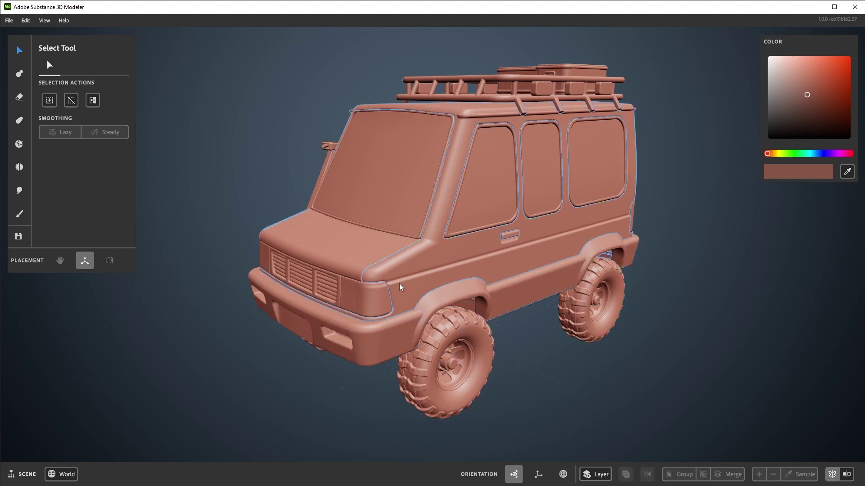
pyautogui.click(712, 254)
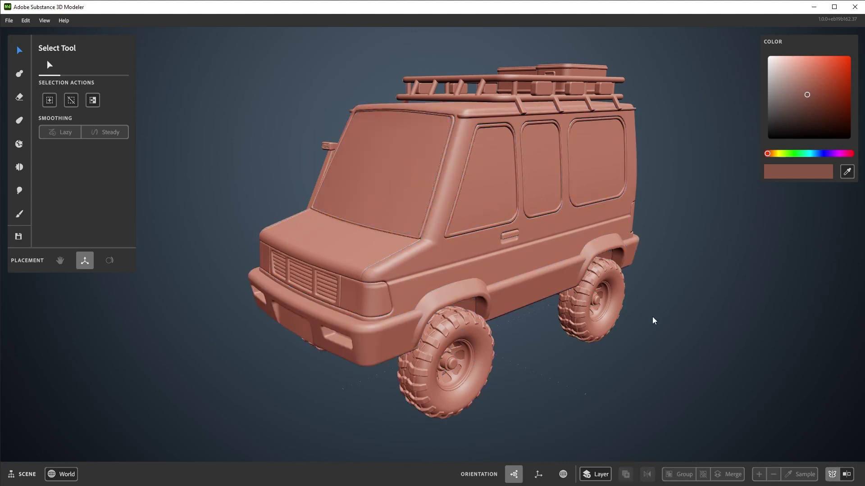
pyautogui.click(472, 324)
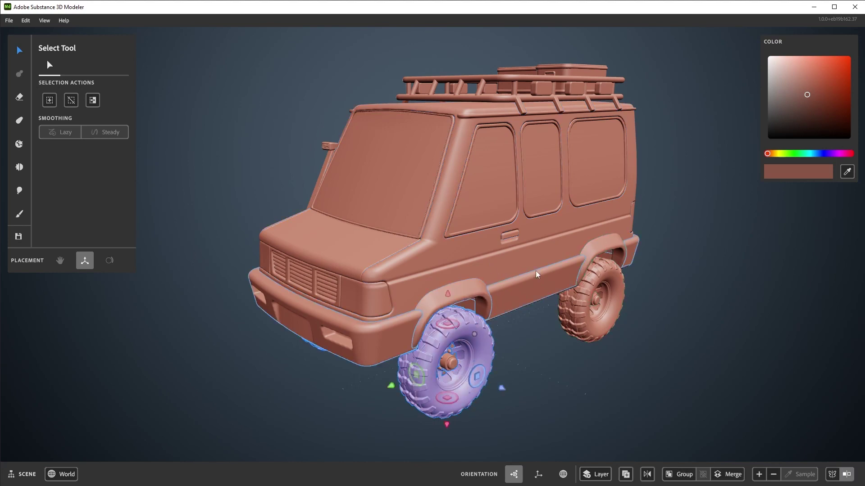
# - Move the near storage box toward the front of the roof rack and rotate it slightly
pyautogui.click(565, 68)
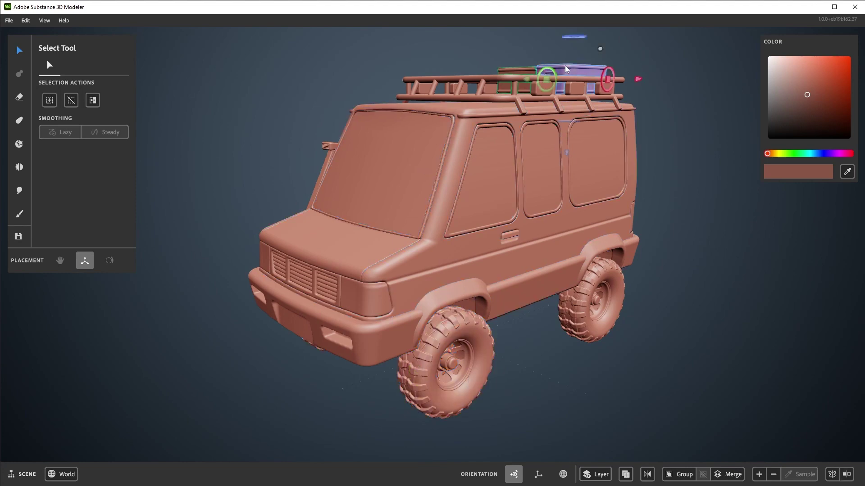
pyautogui.keyDown('alt'); pyautogui.moveTo(647, 122); pyautogui.dragTo(641, 154); pyautogui.keyUp('alt')
pyautogui.keyDown('alt'); pyautogui.moveTo(641, 154); pyautogui.dragTo(644, 181, button='right'); pyautogui.keyUp('alt')
pyautogui.keyDown('alt'); pyautogui.moveTo(645, 181); pyautogui.dragTo(675, 268, button='middle'); pyautogui.keyUp('alt')
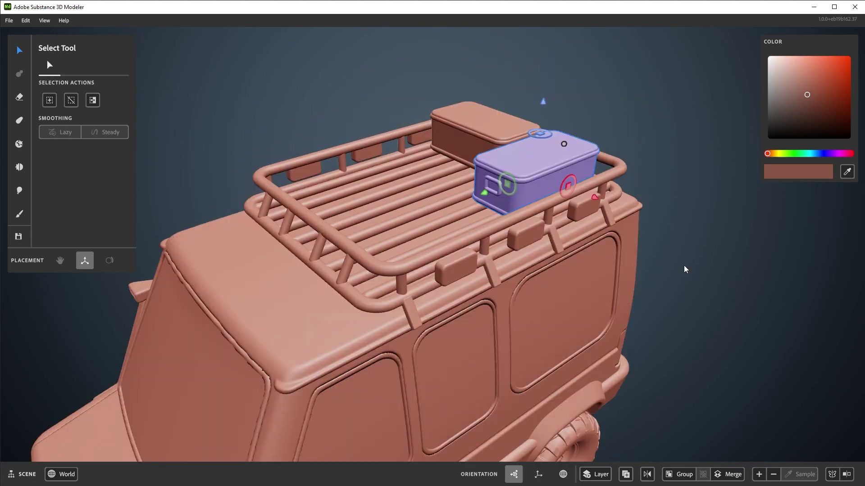
pyautogui.moveTo(486, 193); pyautogui.dragTo(477, 202)
pyautogui.moveTo(542, 137); pyautogui.dragTo(561, 142)
pyautogui.moveTo(486, 189); pyautogui.dragTo(400, 211)
pyautogui.moveTo(435, 163); pyautogui.dragTo(423, 178)
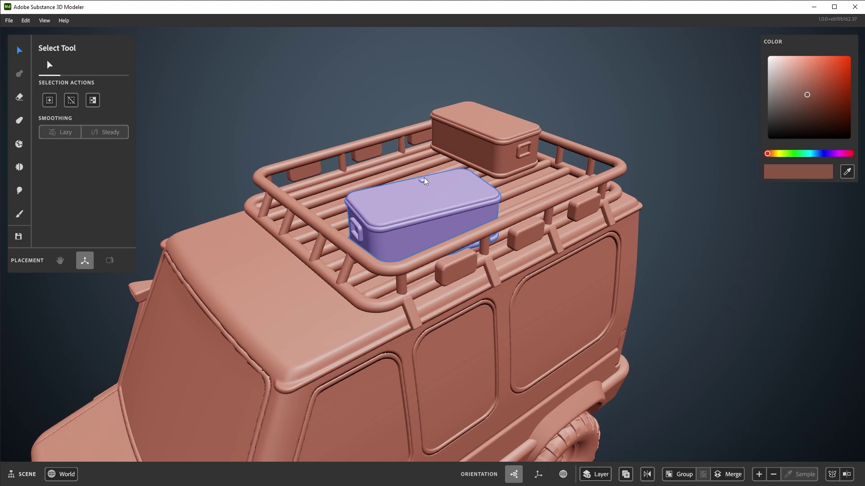
# - Delete the moved storage box from the roof rack and undo the deletion
pyautogui.rightClick(484, 206)
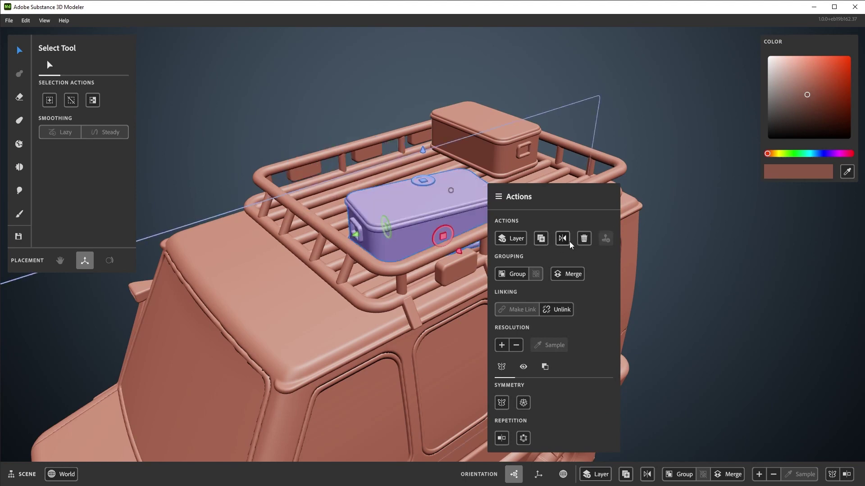
pyautogui.press('Delete')
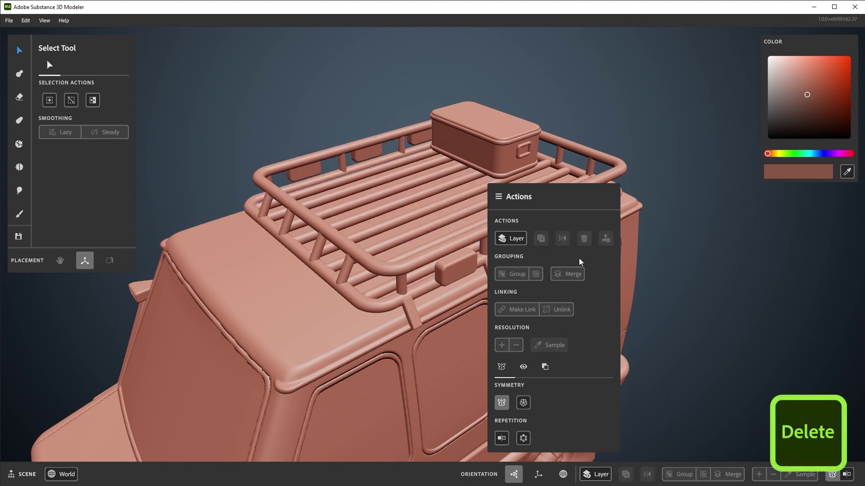
pyautogui.hotkey('ctrl', 'z')
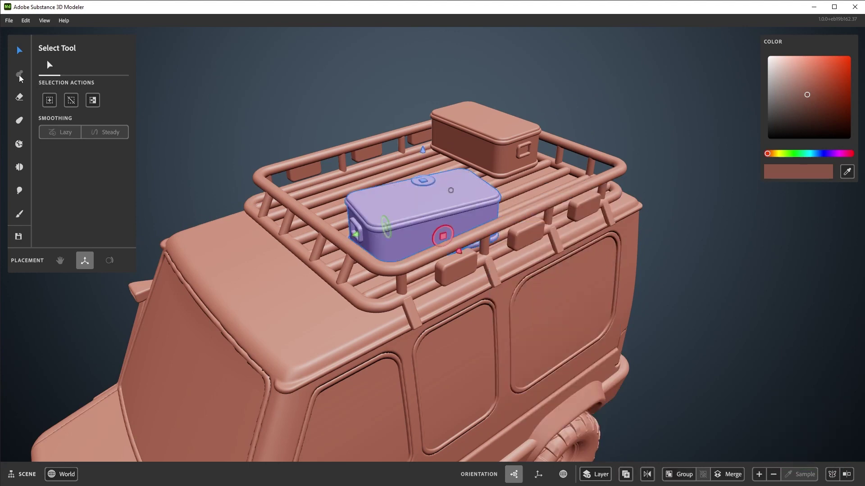
# - Add a 0.23 m clay box with 59% Round to the outer face of the middle block beside the roof rack
pyautogui.click(703, 277)
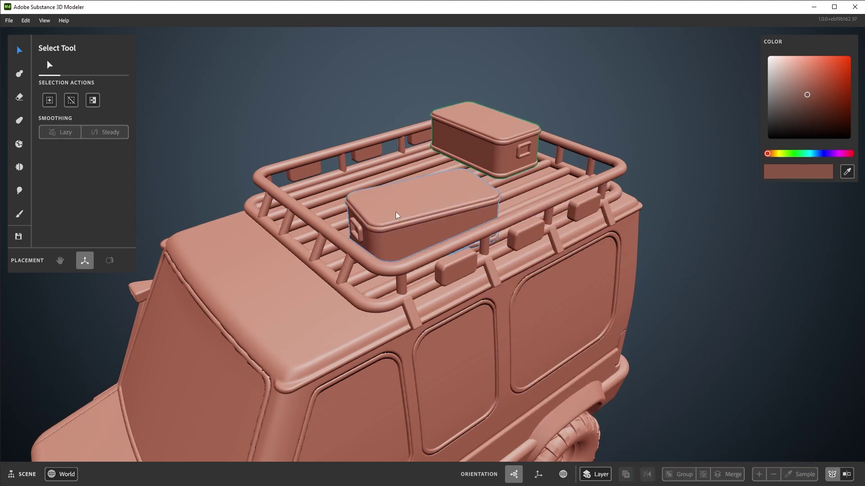
pyautogui.click(457, 270)
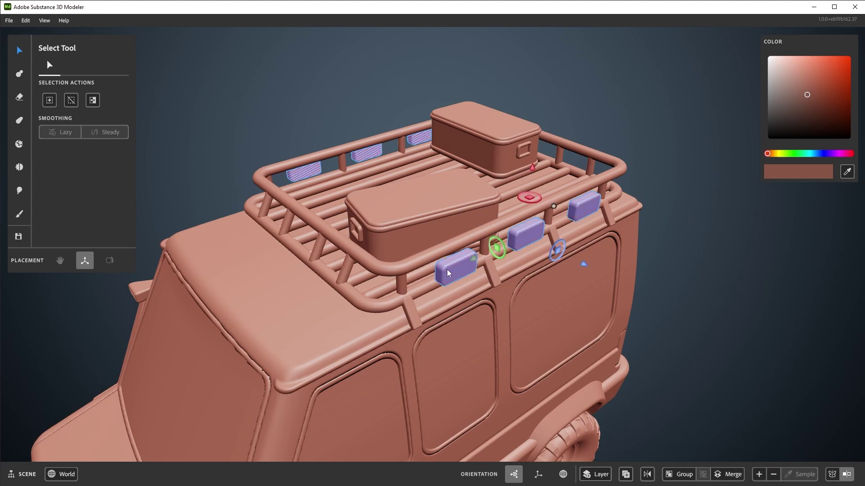
pyautogui.click(19, 73)
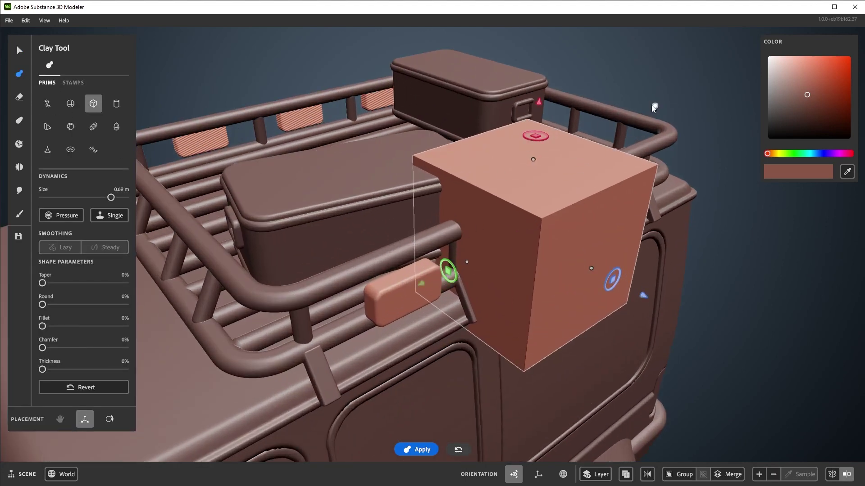
pyautogui.moveTo(517, 238); pyautogui.dragTo(508, 244)
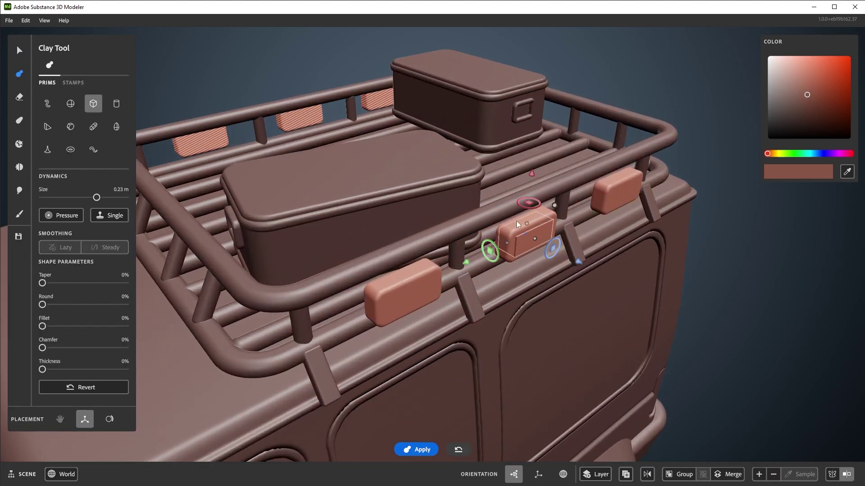
pyautogui.scroll(3, 517, 225)
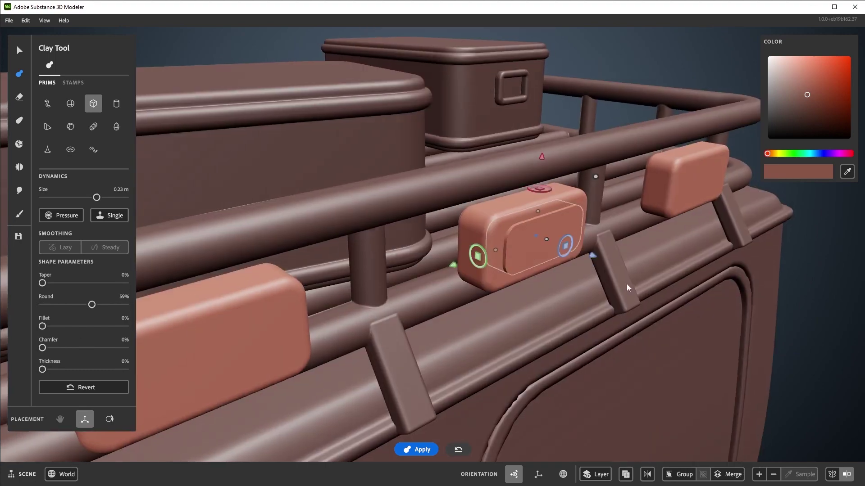
pyautogui.moveTo(593, 255); pyautogui.dragTo(597, 260)
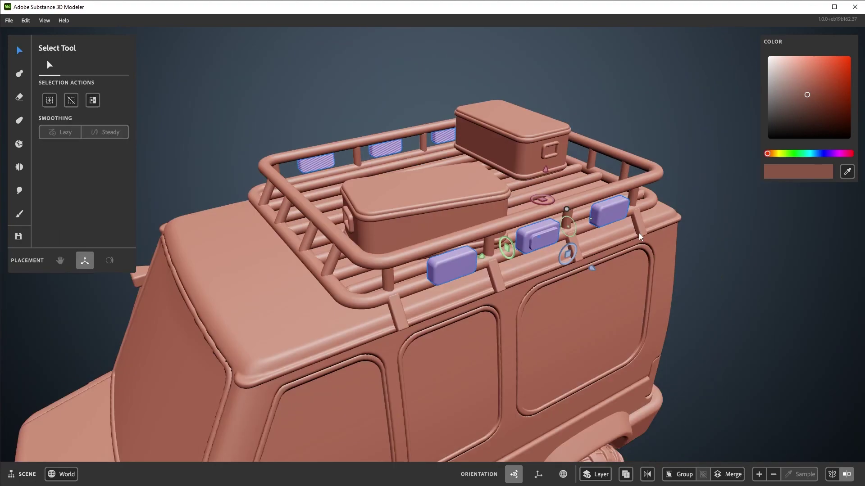
# - Enter the van body layer for clay editing, leave it, and do the same with the windshield layer
pyautogui.scroll(-3, 638, 234)
pyautogui.keyDown('alt'); pyautogui.moveTo(639, 234); pyautogui.dragTo(631, 208); pyautogui.keyUp('alt')
pyautogui.keyDown('alt'); pyautogui.moveTo(630, 209); pyautogui.dragTo(644, 150, button='middle'); pyautogui.keyUp('alt')
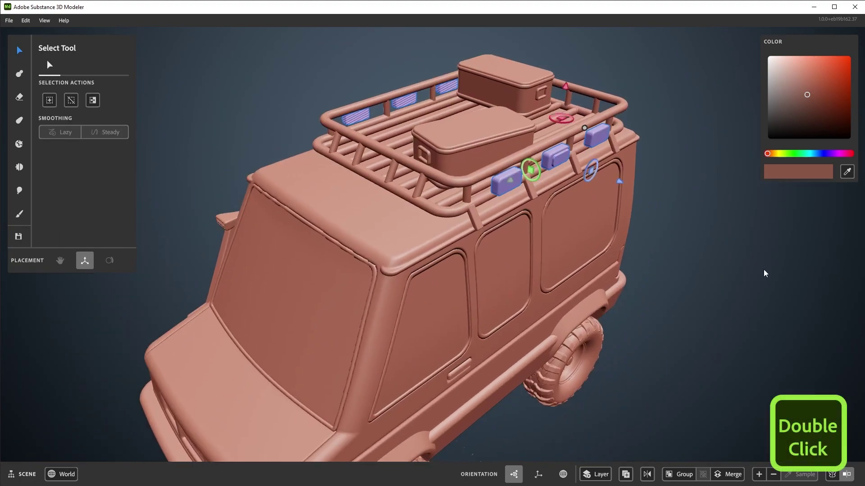
pyautogui.click(764, 269)
pyautogui.click(426, 239)
pyautogui.doubleClick(431, 231)
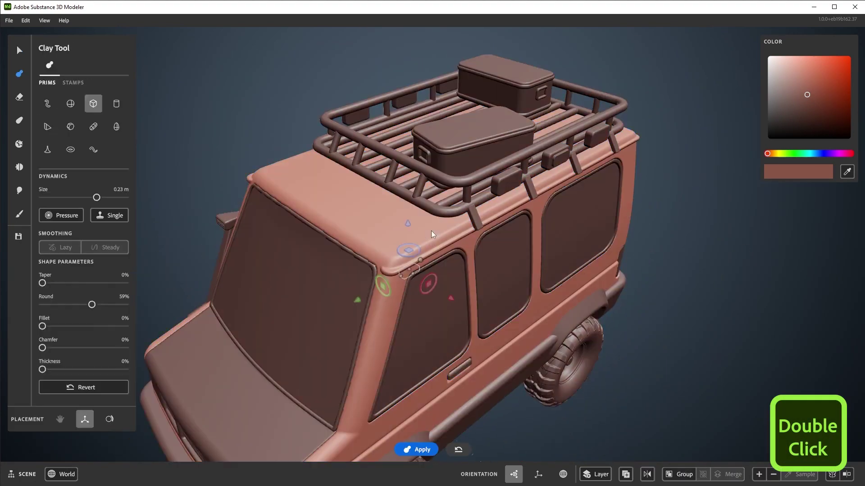
pyautogui.doubleClick(731, 217)
pyautogui.click(323, 299)
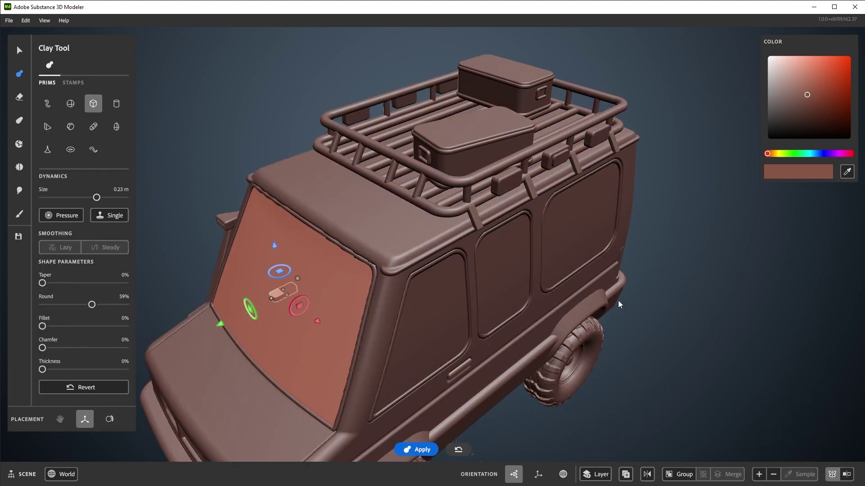
pyautogui.doubleClick(636, 285)
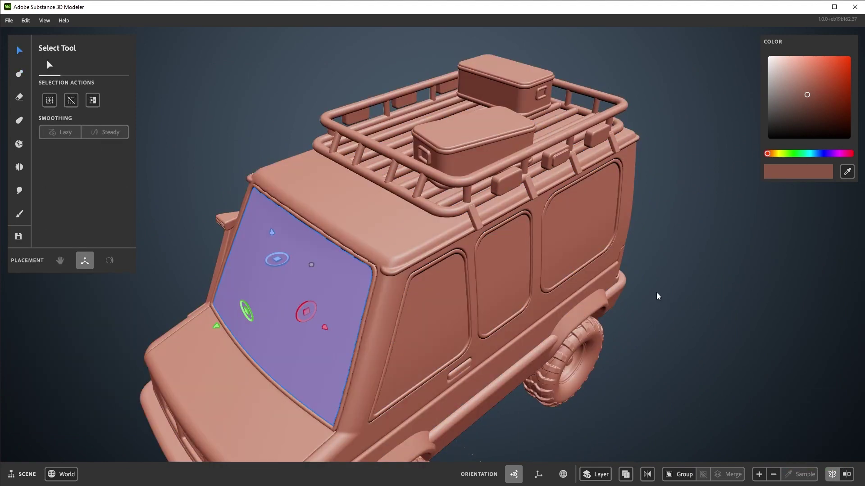
# - Open the roof rack layer for editing, switch directly to the van body and other layers, and return to selecting at World level
pyautogui.doubleClick(455, 210)
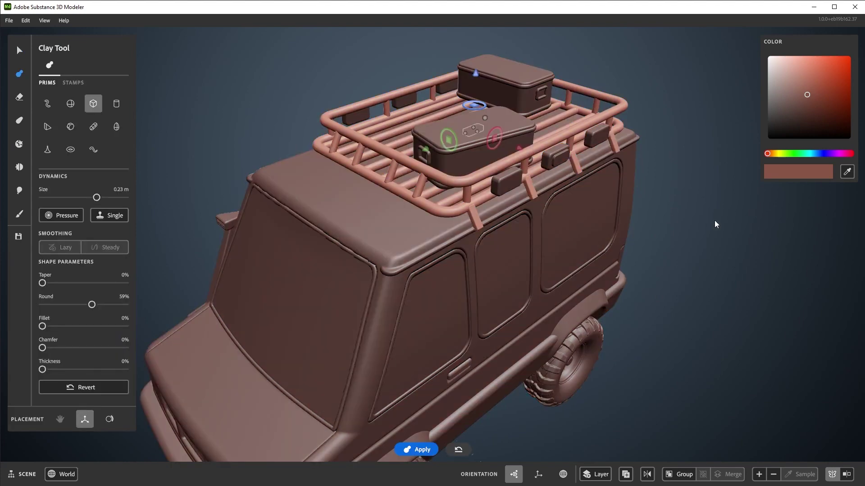
pyautogui.press('q')
pyautogui.doubleClick(373, 232)
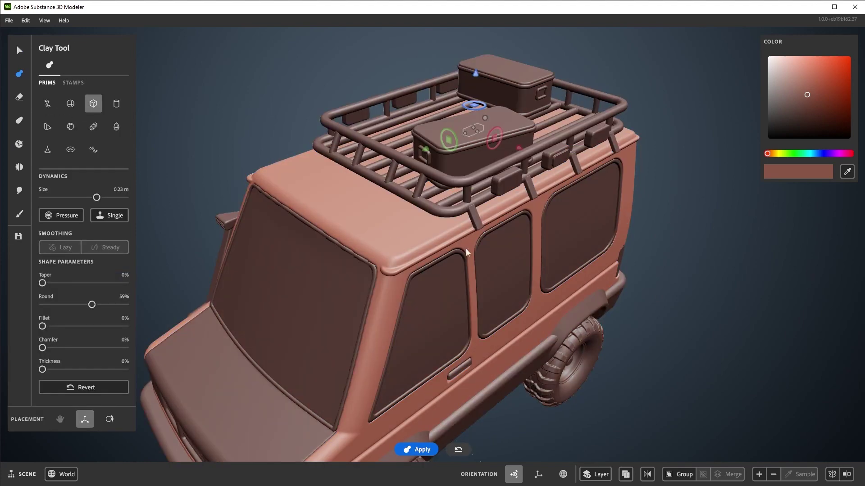
pyautogui.press('s')
pyautogui.press('s')
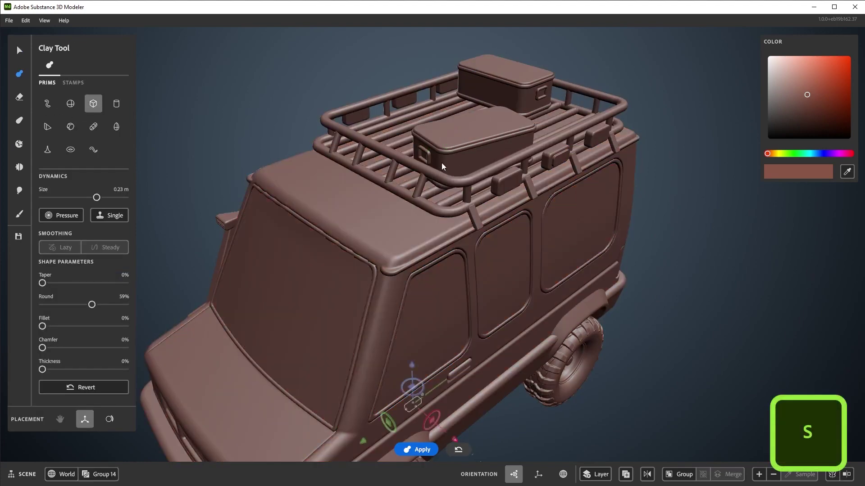
pyautogui.doubleClick(449, 155)
pyautogui.press('q')
pyautogui.hotkey('alt', 's')
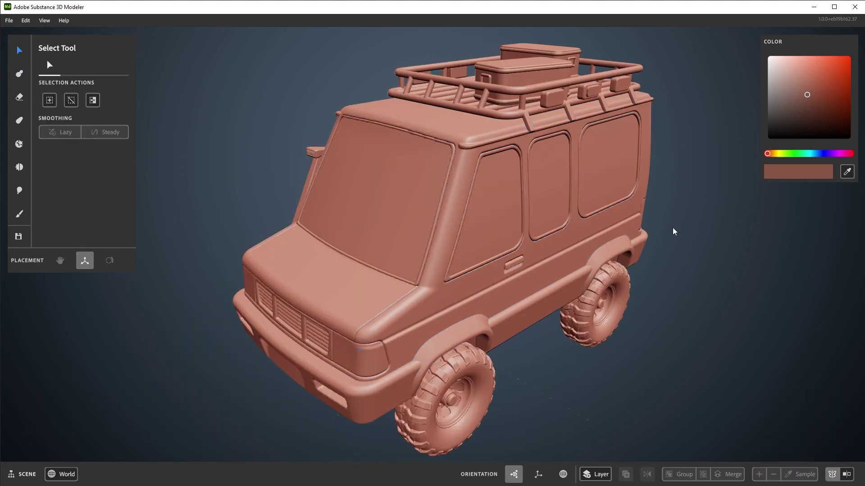
pyautogui.moveTo(674, 231); pyautogui.dragTo(664, 225, button='middle')
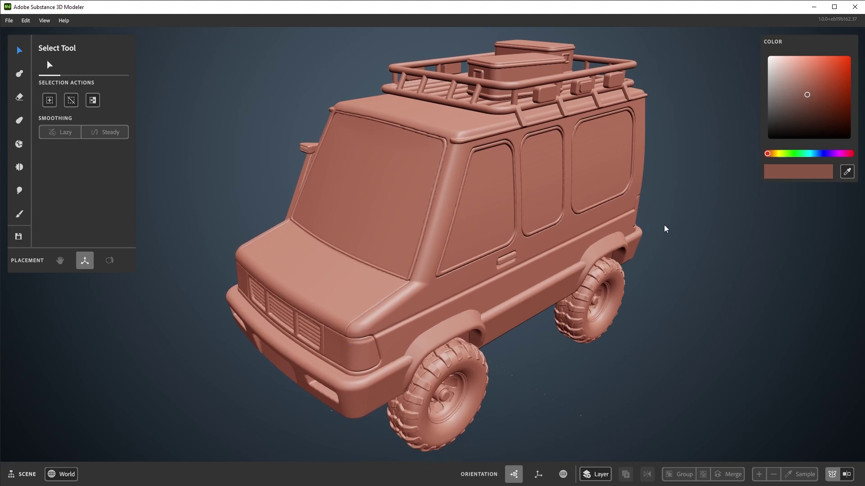
# - Create a new layer, place a clay cylinder at the roof rack's front corner, and flatten it into a wider ring with 84% Fillet
pyautogui.rightClick(527, 187)
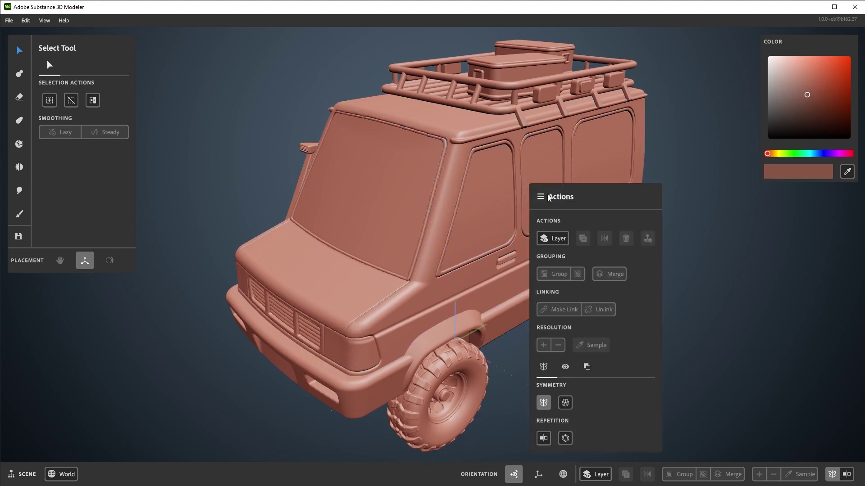
pyautogui.click(555, 241)
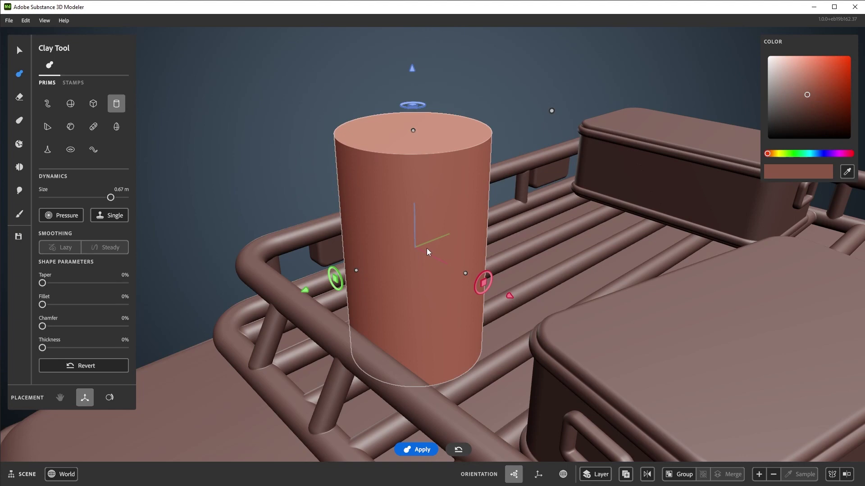
pyautogui.moveTo(414, 131); pyautogui.dragTo(415, 243)
pyautogui.moveTo(500, 162); pyautogui.dragTo(512, 157)
pyautogui.moveTo(42, 305); pyautogui.dragTo(112, 305)
# - Add the filleted ring at several heights around the cylinder to form a ribbed barrel, and leave the layer
pyautogui.moveTo(414, 192); pyautogui.dragTo(439, 294)
pyautogui.press('Return')
pyautogui.press('Return')
pyautogui.press('Return')
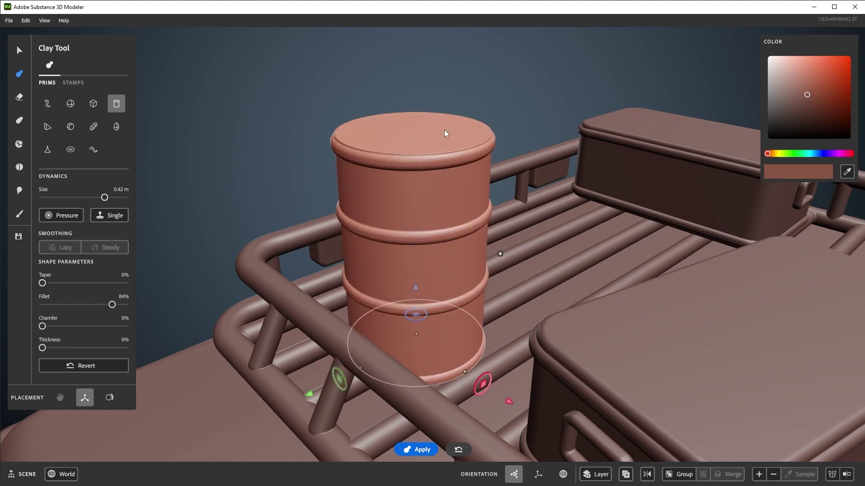
pyautogui.press('Escape')
pyautogui.click(232, 192)
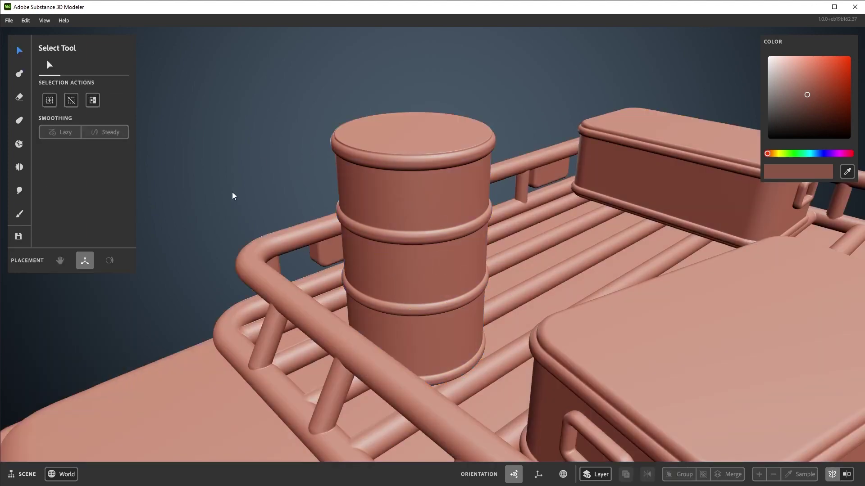
# - Create another new layer with mirror symmetry turned on for the front of the roof rack
pyautogui.keyDown('alt'); pyautogui.moveTo(232, 192); pyautogui.dragTo(234, 134, button='right'); pyautogui.keyUp('alt')
pyautogui.scroll(-4, 233, 134)
pyautogui.keyDown('alt'); pyautogui.moveTo(383, 289); pyautogui.dragTo(376, 254); pyautogui.keyUp('alt')
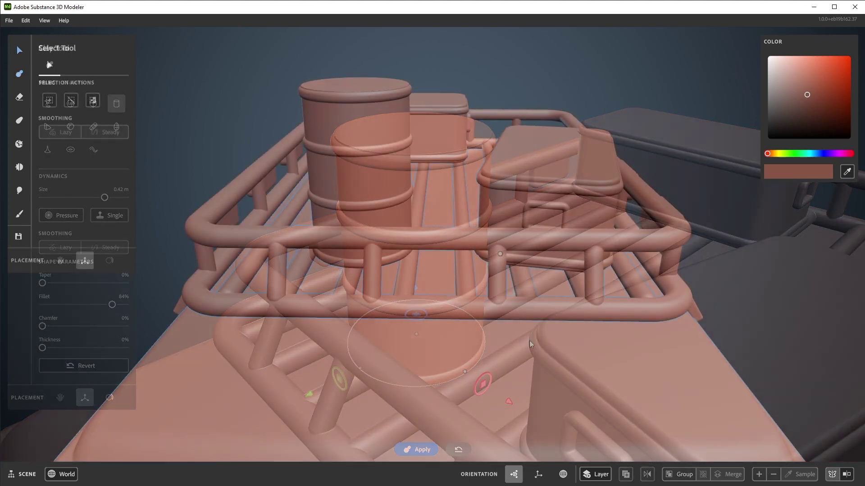
pyautogui.hotkey('ctrl', 'n')
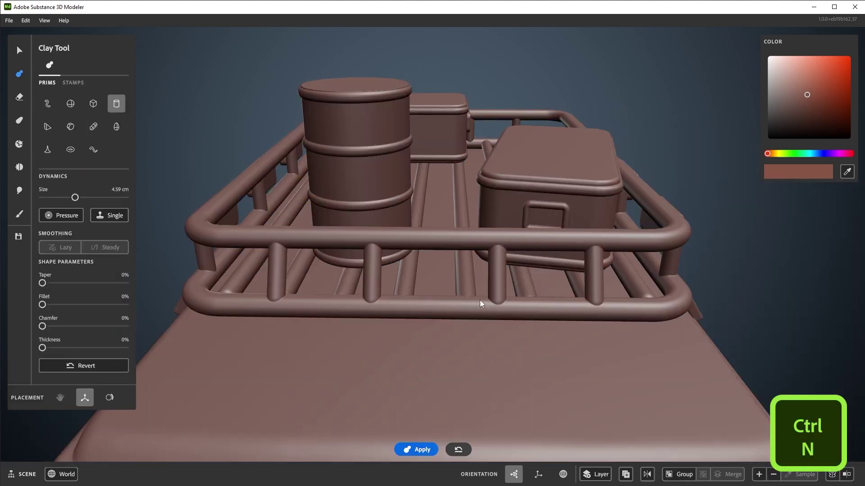
pyautogui.rightClick(497, 356)
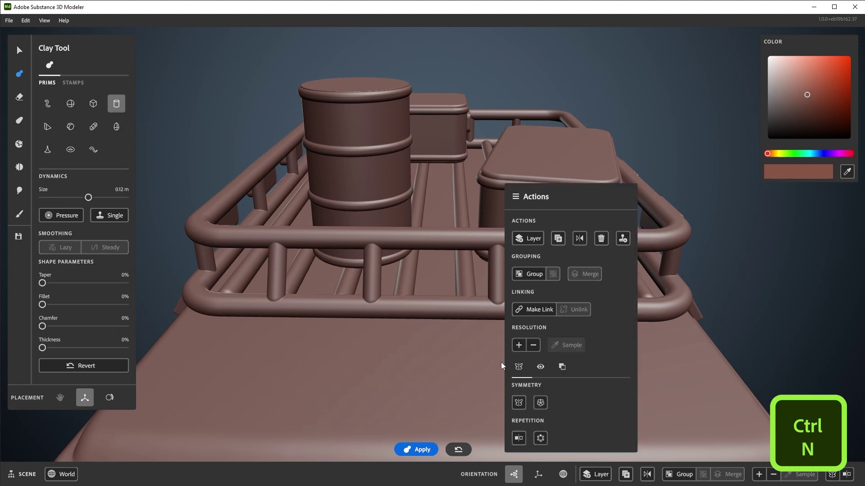
pyautogui.click(519, 403)
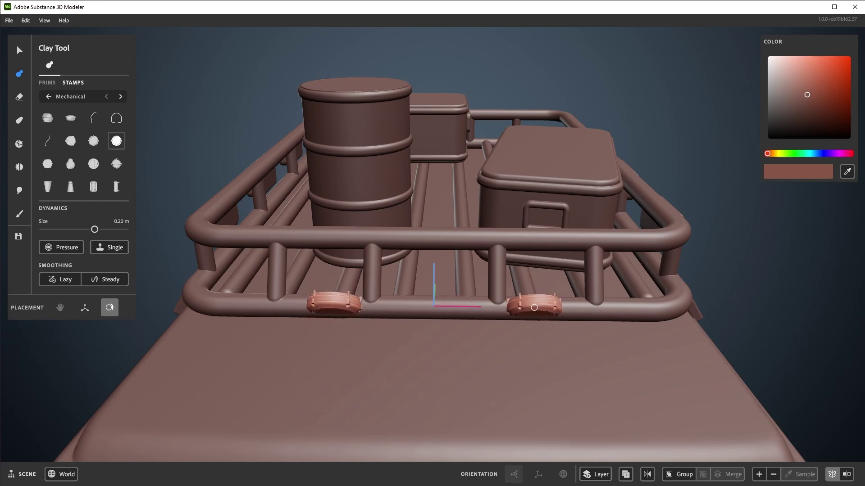
# - Place a mirrored pair of 0.37 m round lights from the Mechanical stamps on the roof rack's front rail
pyautogui.click(533, 310)
pyautogui.click(71, 118)
pyautogui.moveTo(299, 237); pyautogui.dragTo(496, 310, button='right')
pyautogui.moveTo(562, 298); pyautogui.dragTo(585, 291)
pyautogui.moveTo(585, 291); pyautogui.dragTo(564, 317, button='right')
pyautogui.moveTo(564, 317); pyautogui.dragTo(552, 308)
pyautogui.moveTo(552, 308); pyautogui.dragTo(571, 231, button='right')
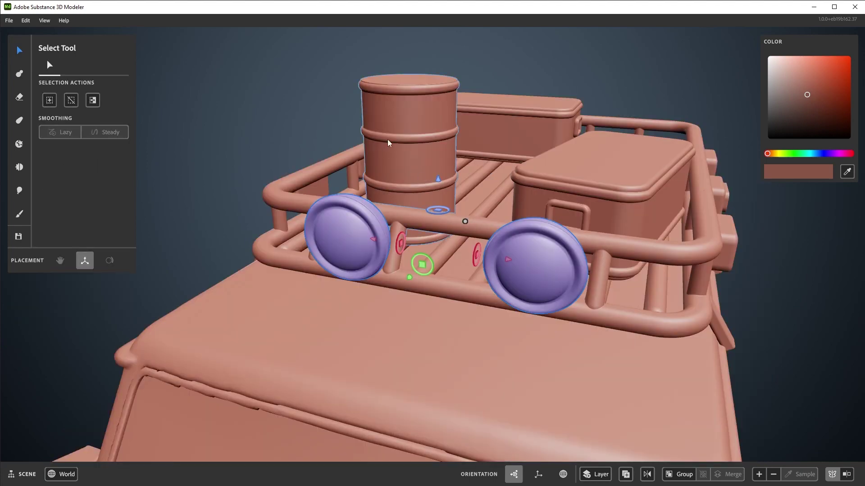
# - Open the barrel's layer for clay editing and turn on mirror symmetry for it
pyautogui.click(387, 139)
pyautogui.moveTo(387, 139); pyautogui.dragTo(444, 228, button='right')
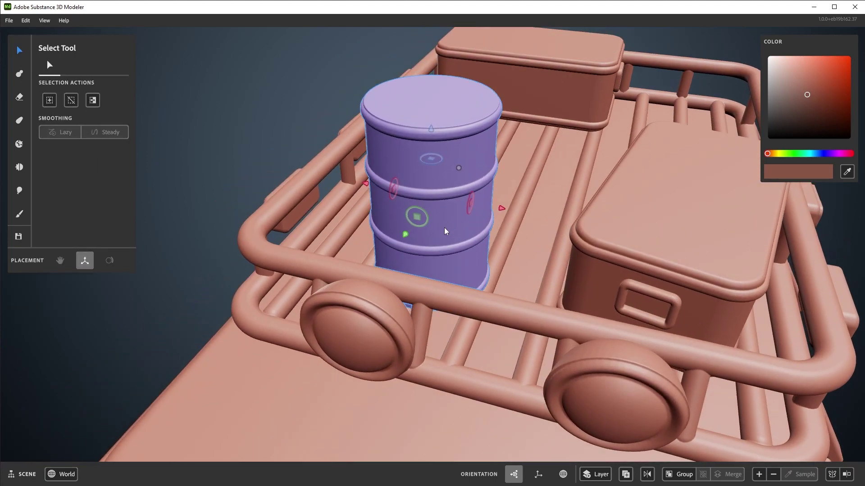
pyautogui.doubleClick(444, 228)
pyautogui.rightClick(469, 247)
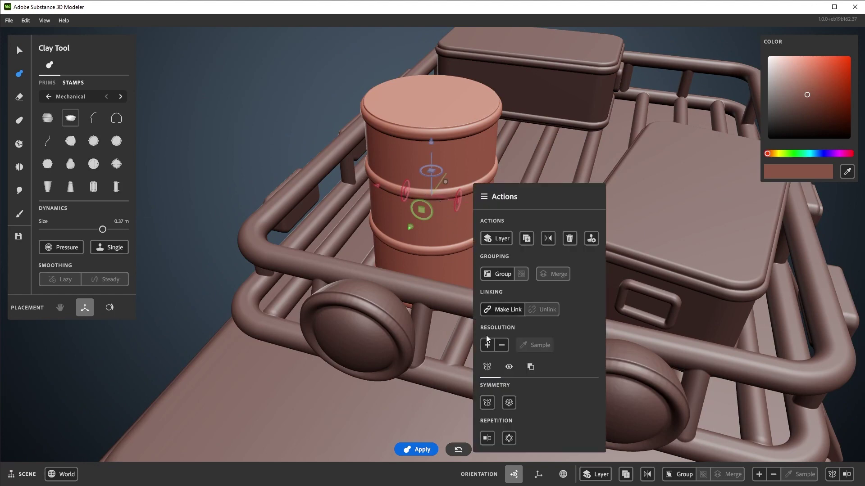
pyautogui.click(491, 405)
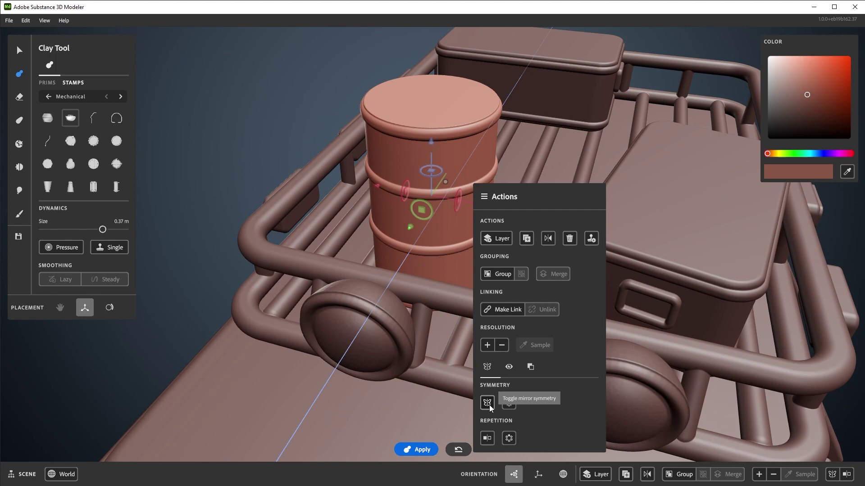
pyautogui.click(489, 405)
# - Add a mirrored pair of arched handles from the Mechanical stamps to the top of the barrel
pyautogui.scroll(3, 466, 128)
pyautogui.click(118, 119)
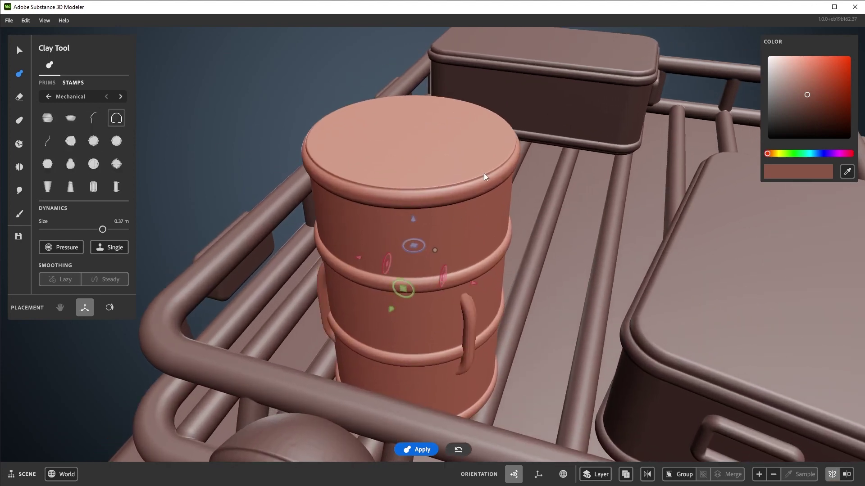
pyautogui.moveTo(413, 222); pyautogui.dragTo(448, 96)
pyautogui.moveTo(478, 135); pyautogui.dragTo(510, 164, button='middle')
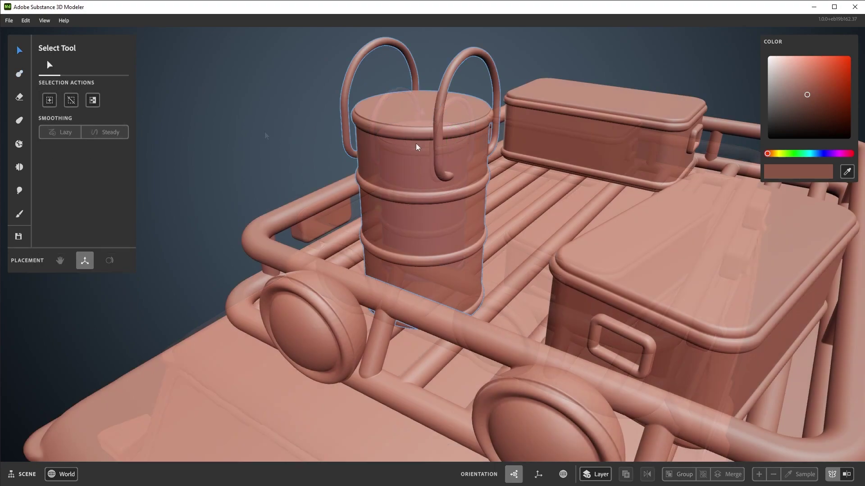
# - Create a new layer from within the barrel layer and choose the ribbed canister from the Mechanical stamps
pyautogui.click(415, 143)
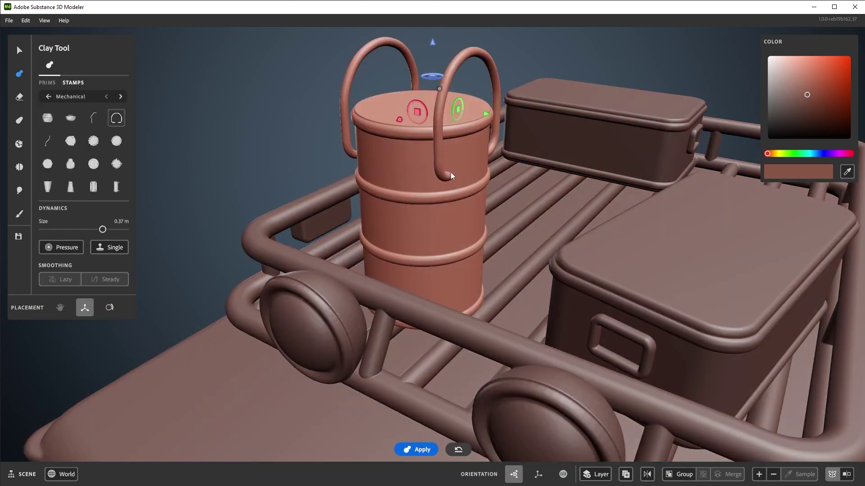
pyautogui.rightClick(455, 177)
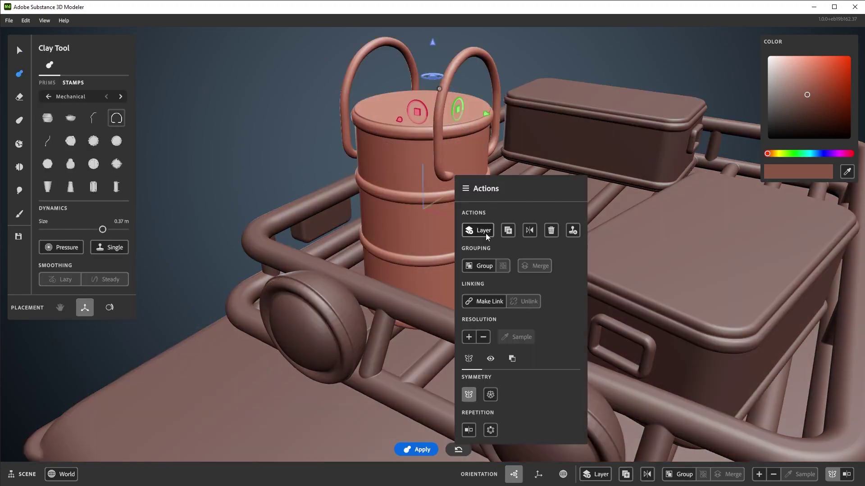
pyautogui.click(486, 233)
pyautogui.moveTo(486, 233); pyautogui.dragTo(500, 121, button='middle')
pyautogui.moveTo(500, 121); pyautogui.dragTo(654, 147)
pyautogui.moveTo(654, 147); pyautogui.dragTo(493, 117, button='middle')
pyautogui.click(93, 187)
# - Place a mirrored pair of canisters upright on the roof rack between the barrel and the rear storage box, and deselect them
pyautogui.moveTo(252, 212); pyautogui.dragTo(623, 202, button='middle')
pyautogui.moveTo(624, 202); pyautogui.dragTo(607, 194)
pyautogui.keyDown('alt'); pyautogui.moveTo(792, 225); pyautogui.dragTo(773, 204); pyautogui.keyUp('alt')
pyautogui.moveTo(561, 130); pyautogui.dragTo(430, 353)
pyautogui.moveTo(321, 389); pyautogui.dragTo(452, 338)
pyautogui.keyDown('alt'); pyautogui.moveTo(453, 338); pyautogui.dragTo(599, 313); pyautogui.keyUp('alt')
pyautogui.moveTo(568, 351); pyautogui.dragTo(503, 298)
pyautogui.moveTo(503, 297); pyautogui.dragTo(272, 192, button='middle')
pyautogui.press('Return')
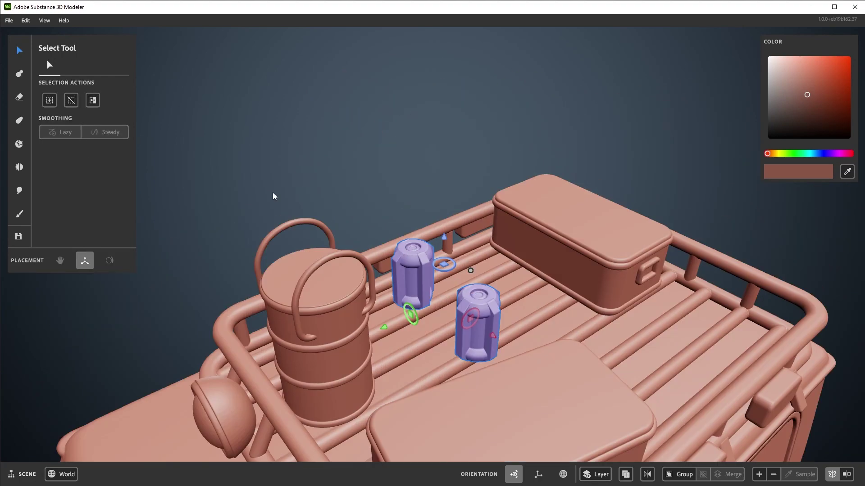
pyautogui.click(317, 132)
# - Add a 0.56 m capped cylinder stamp in a new layer, lying flat on the roof rack behind the front storage box
pyautogui.scroll(-5, 338, 99)
pyautogui.keyDown('alt'); pyautogui.moveTo(387, 166); pyautogui.dragTo(496, 288, button='middle'); pyautogui.keyUp('alt')
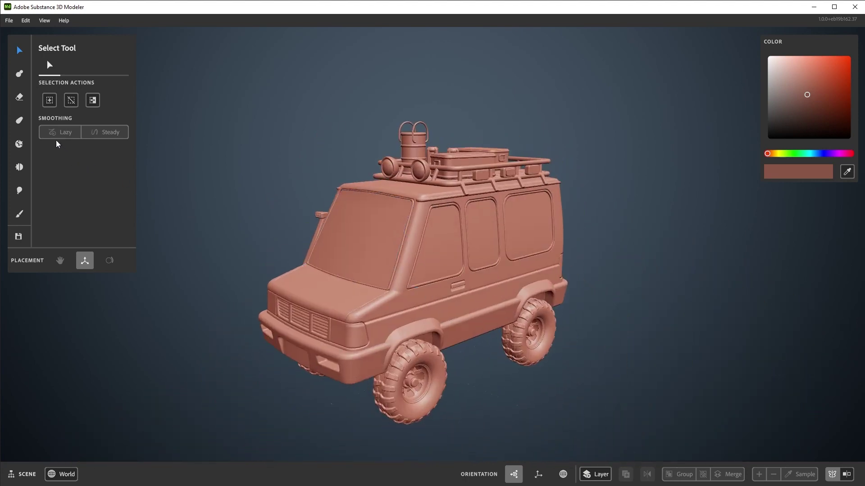
pyautogui.click(19, 73)
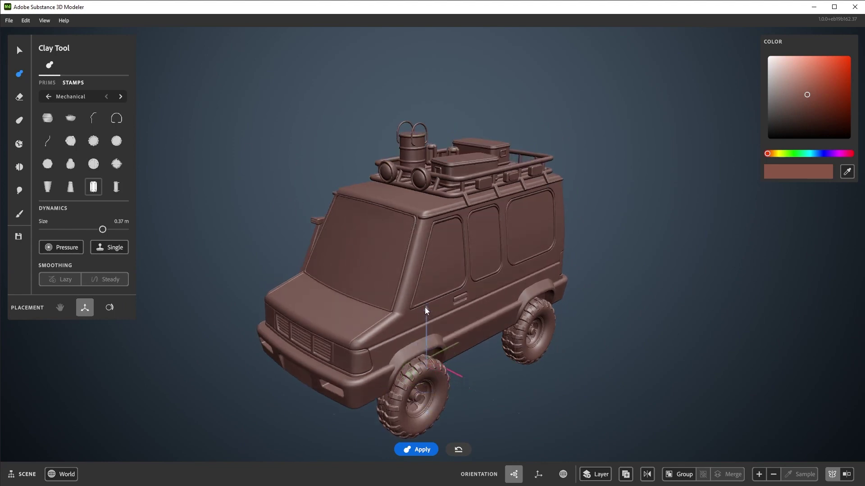
pyautogui.moveTo(425, 297); pyautogui.dragTo(434, 58)
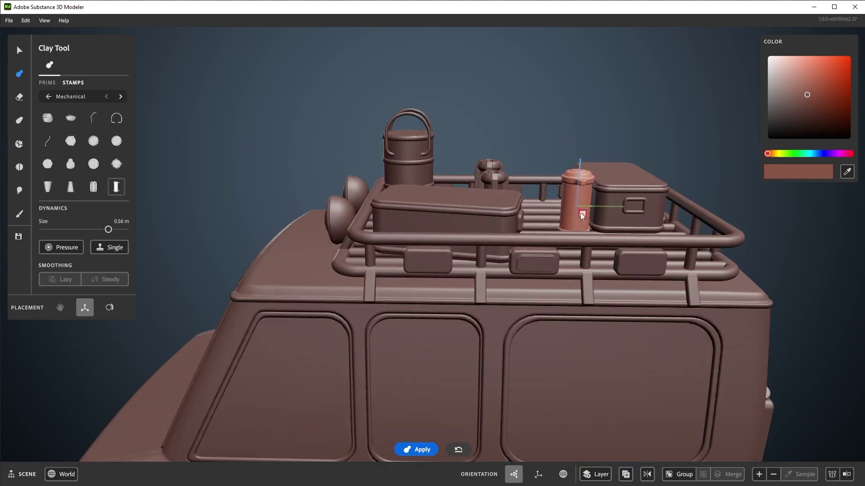
pyautogui.moveTo(580, 212); pyautogui.dragTo(639, 266, button='middle')
pyautogui.moveTo(634, 235); pyautogui.dragTo(637, 205)
pyautogui.click(645, 263)
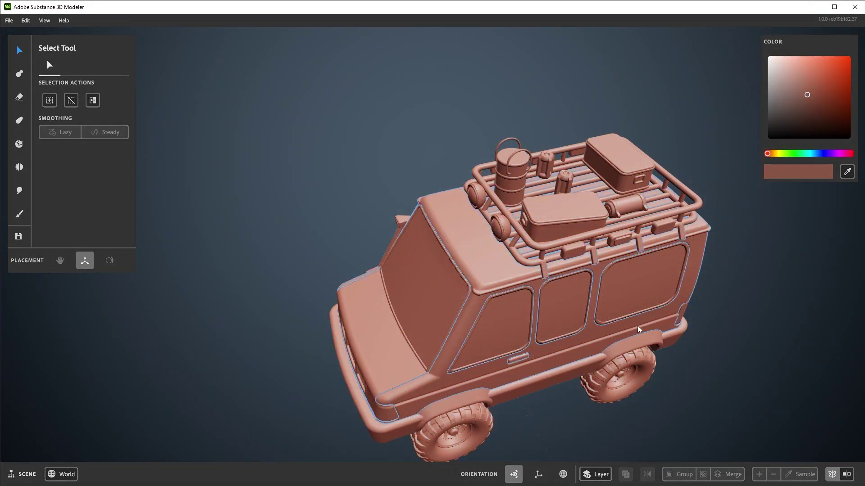
# - Build a multi-object selection of the side windows, windshield, van body, bumper and front wheel arch
pyautogui.click(633, 275)
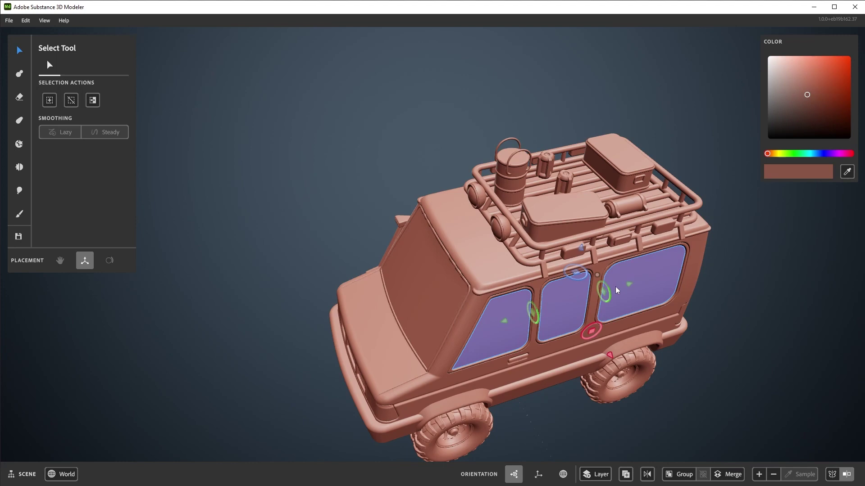
pyautogui.click(596, 299)
pyautogui.click(422, 311)
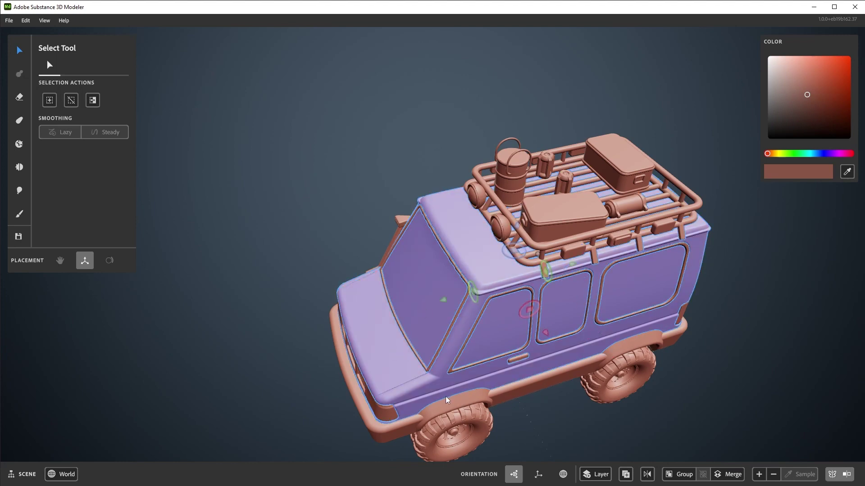
pyautogui.click(528, 390)
pyautogui.click(517, 351)
pyautogui.click(445, 342)
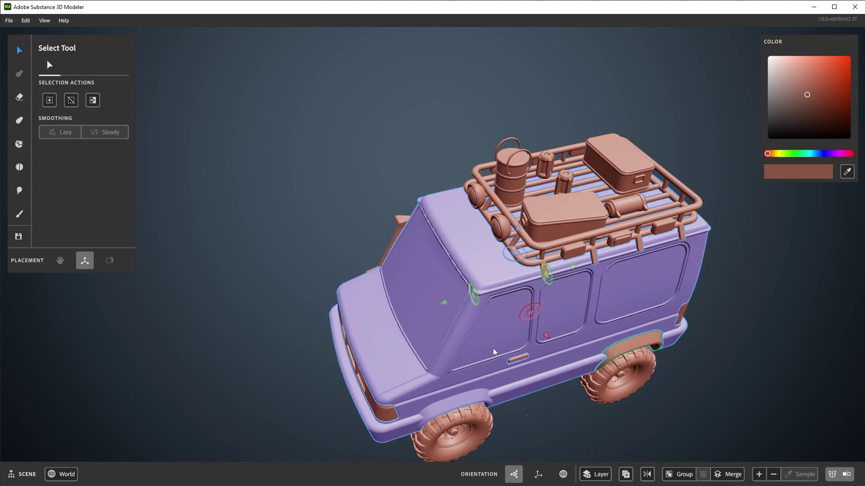
# - Extend the selection with the rear wheel arch, tail light and front lamp, and clear the whole selection
pyautogui.click(658, 345)
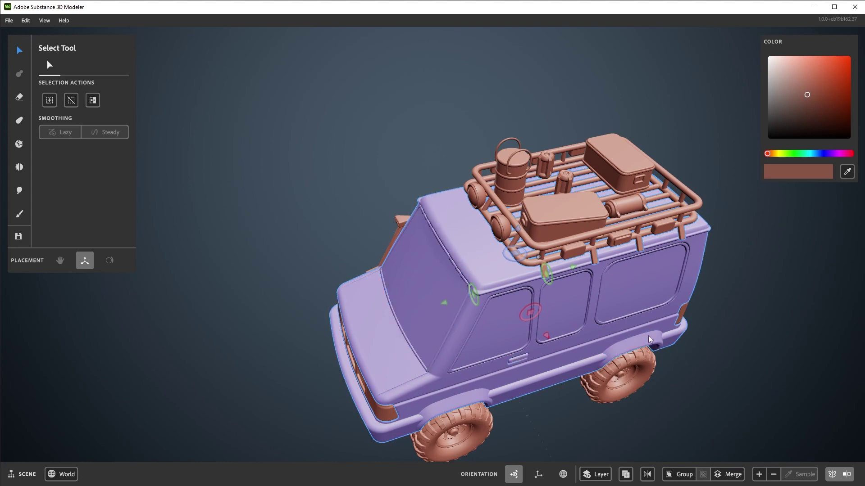
pyautogui.click(683, 310)
pyautogui.keyDown('shift'); pyautogui.click(380, 414); pyautogui.keyUp('shift')
pyautogui.keyDown('alt'); pyautogui.moveTo(380, 413); pyautogui.dragTo(478, 296); pyautogui.keyUp('alt')
pyautogui.keyDown('shift'); pyautogui.click(526, 363); pyautogui.keyUp('shift')
pyautogui.keyDown('shift'); pyautogui.click(532, 363); pyautogui.keyUp('shift')
pyautogui.keyDown('alt'); pyautogui.moveTo(387, 360); pyautogui.dragTo(447, 337); pyautogui.keyUp('alt')
pyautogui.keyDown('alt'); pyautogui.moveTo(447, 338); pyautogui.dragTo(509, 310); pyautogui.keyUp('alt')
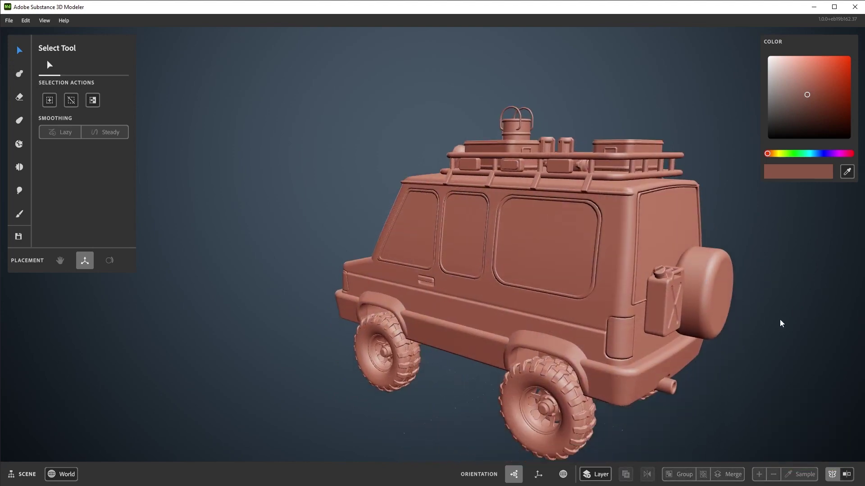
# - Sweep a selection across the van, wheels and roof cargo, add the missed parts, and view the available selection actions
pyautogui.moveTo(721, 306)
pyautogui.mouseDown()
pyautogui.moveTo(542, 274)
pyautogui.moveTo(477, 402)
pyautogui.moveTo(424, 253)
pyautogui.mouseUp()
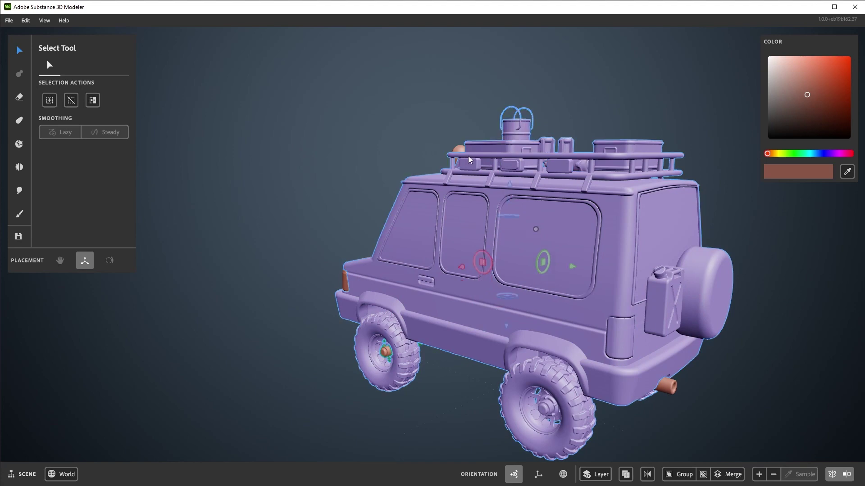
pyautogui.keyDown('alt'); pyautogui.moveTo(679, 391); pyautogui.dragTo(434, 345); pyautogui.keyUp('alt')
pyautogui.keyDown('shift'); pyautogui.click(434, 345); pyautogui.keyUp('shift')
pyautogui.rightClick(618, 195)
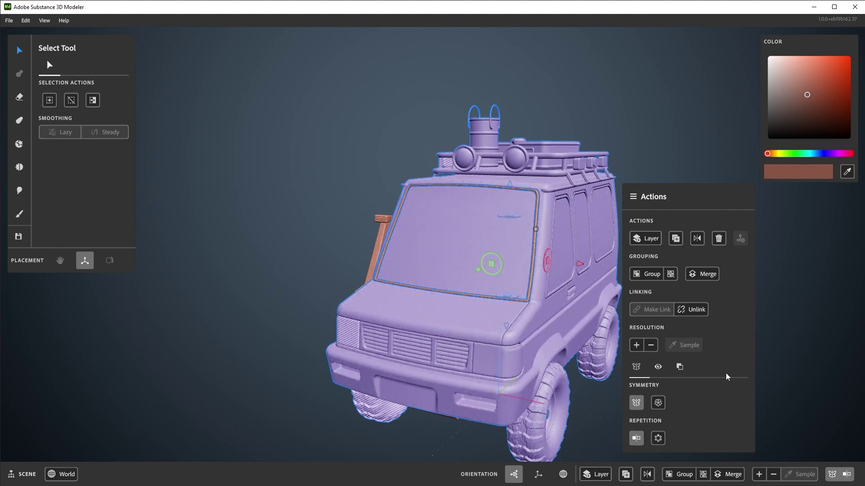
pyautogui.click(762, 336)
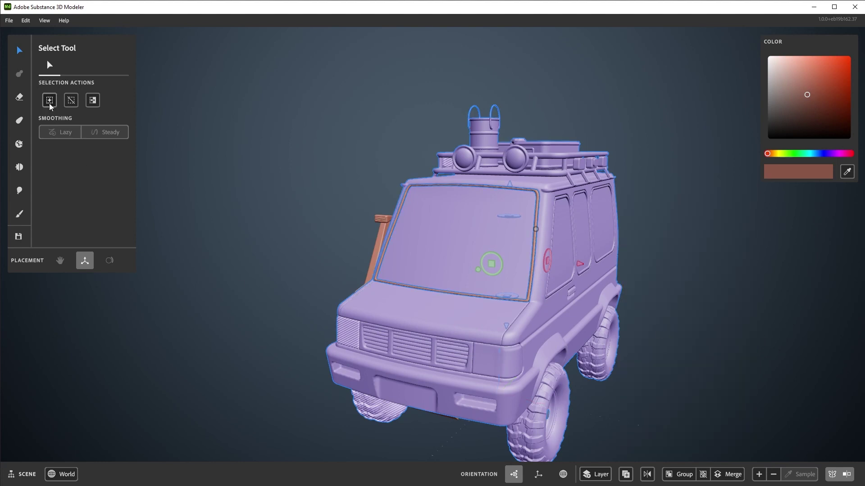
# - Demonstrate selecting everything, clearing the selection and inverting it, and finish with nothing selected
pyautogui.click(92, 100)
pyautogui.click(93, 101)
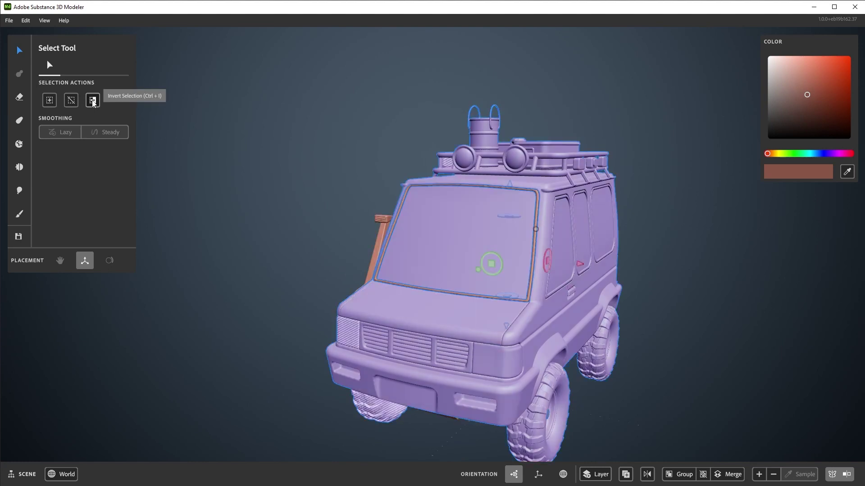
pyautogui.click(679, 225)
pyautogui.hotkey('ctrl', 'a')
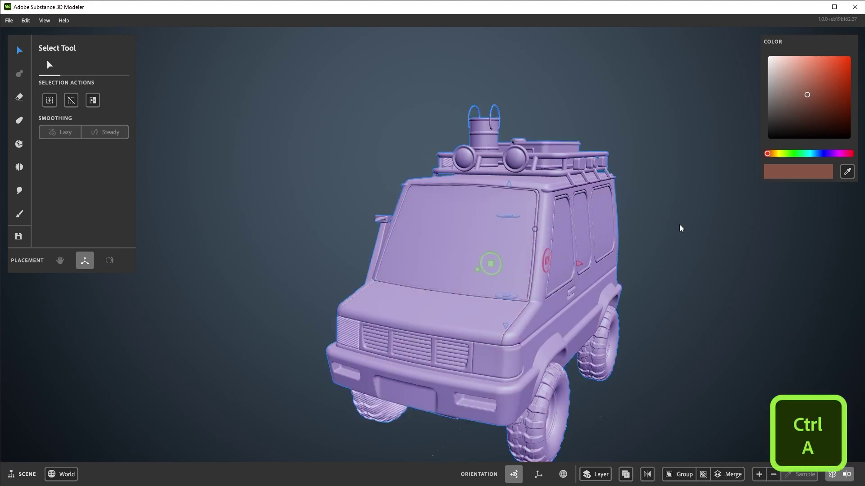
pyautogui.hotkey('ctrl', 'shift', 'a')
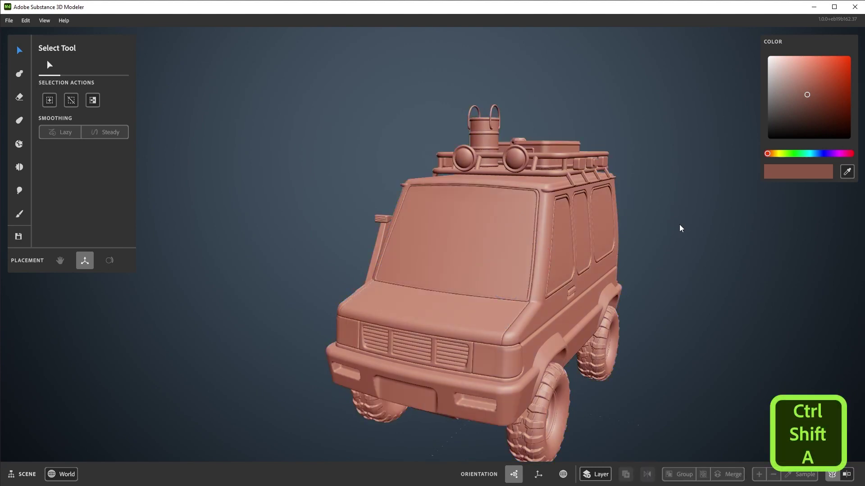
pyautogui.hotkey('ctrl', 'i')
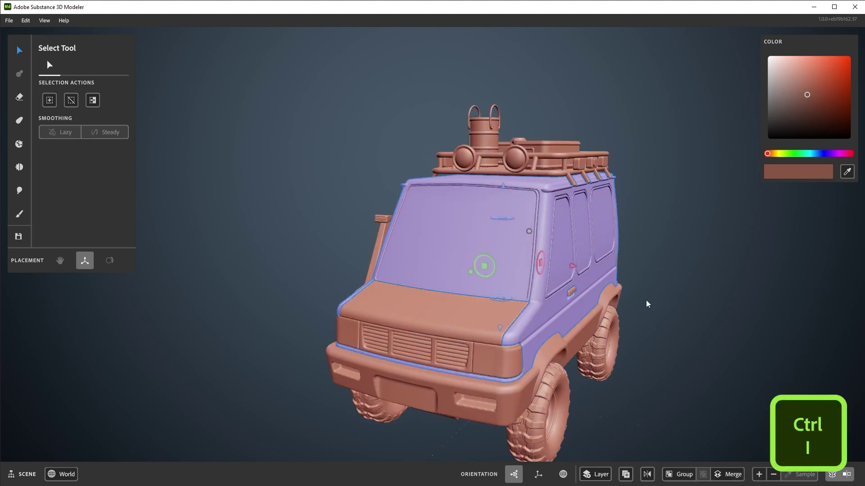
pyautogui.hotkey('ctrl', 'i')
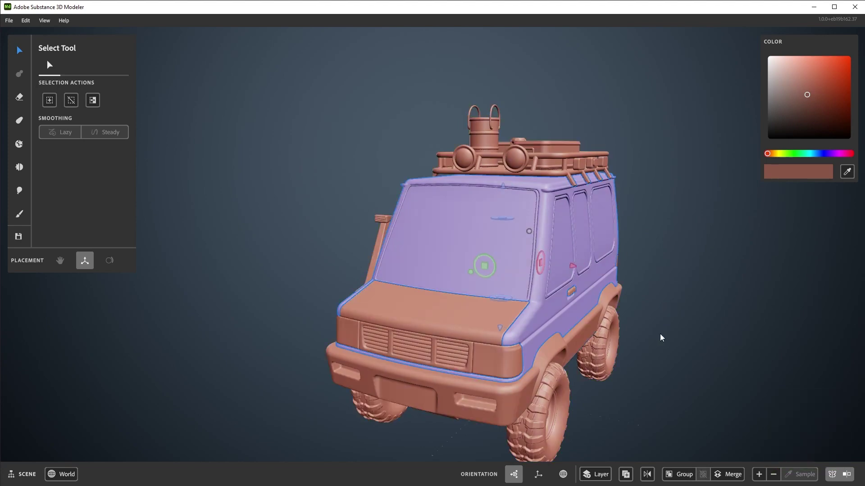
pyautogui.click(660, 334)
# - Duplicate the large case at the rear of the roof rack, shrink the copy and place it beside the original
pyautogui.keyDown('alt'); pyautogui.moveTo(567, 158); pyautogui.dragTo(484, 212); pyautogui.keyUp('alt')
pyautogui.scroll(3, 485, 213)
pyautogui.moveTo(485, 213); pyautogui.dragTo(442, 316, button='middle')
pyautogui.click(572, 162)
pyautogui.moveTo(572, 162); pyautogui.dragTo(557, 190, button='middle')
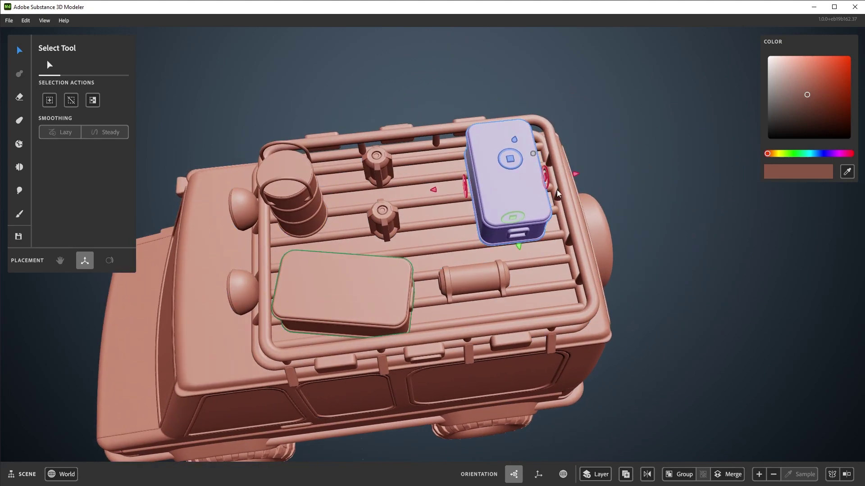
pyautogui.rightClick(534, 207)
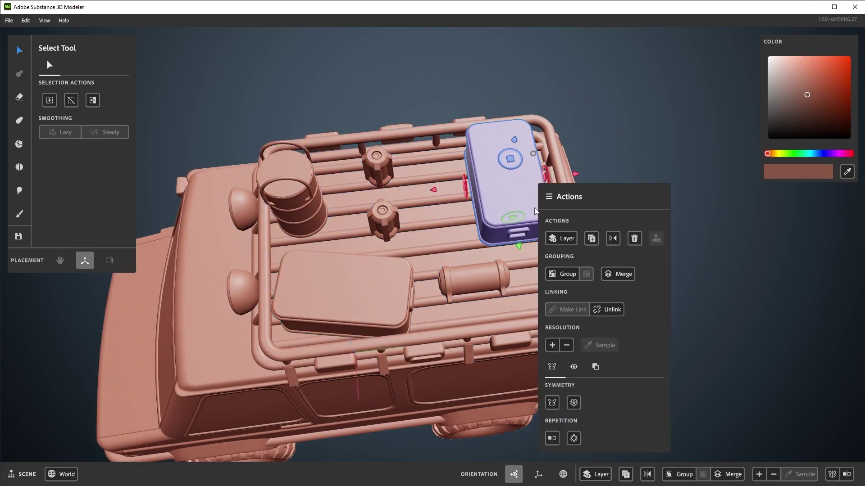
pyautogui.click(590, 238)
pyautogui.moveTo(576, 176); pyautogui.dragTo(521, 188)
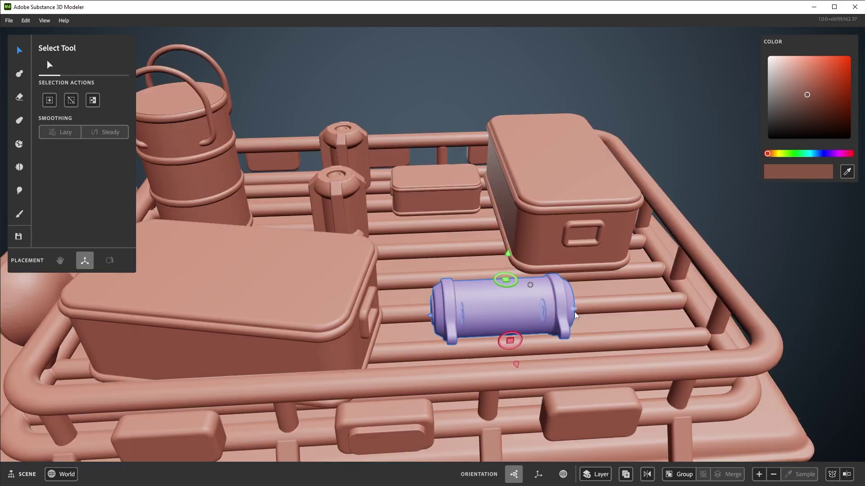
# - Duplicate the roof canister three times and place the copies beyond its far end and along the near side of the rack
pyautogui.hotkey('ctrl', 'd')
pyautogui.moveTo(572, 310); pyautogui.dragTo(835, 286)
pyautogui.hotkey('ctrl', 'd')
pyautogui.click(630, 327)
pyautogui.moveTo(628, 359); pyautogui.dragTo(653, 415)
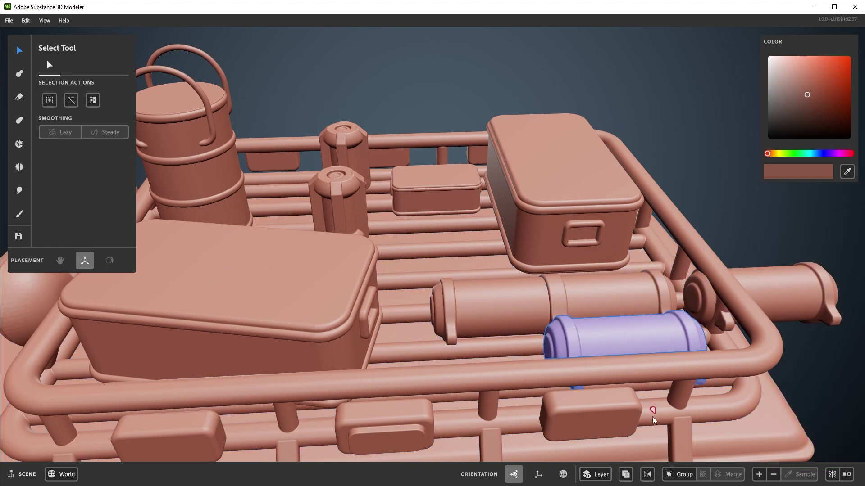
pyautogui.click(506, 306)
pyautogui.hotkey('ctrl', 'd')
pyautogui.moveTo(505, 280); pyautogui.dragTo(460, 329)
# - Delete the duplicated canisters from the roof rack, keeping only the original one
pyautogui.click(782, 290)
pyautogui.press('Delete')
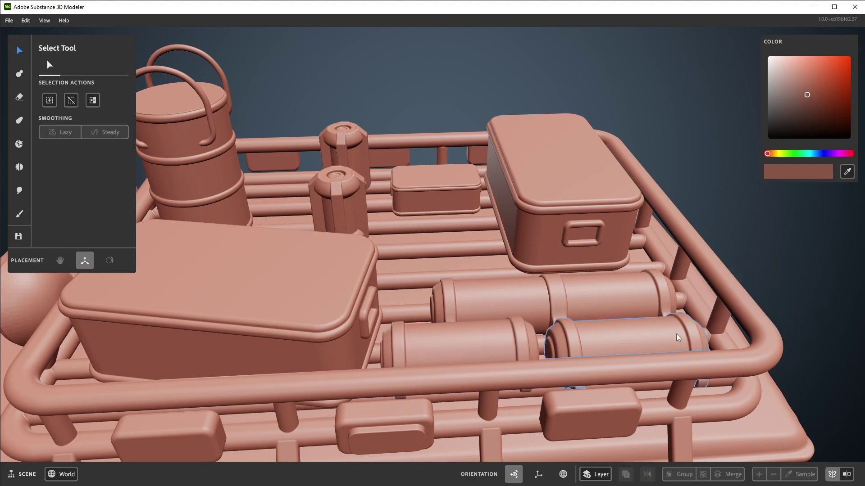
pyautogui.click(611, 301)
pyautogui.press('Delete')
# - Undo a first trial spread of canister copies and duplicate the canister across the roof rack until there are six
pyautogui.keyDown('alt'); pyautogui.moveTo(523, 345); pyautogui.dragTo(495, 295); pyautogui.keyUp('alt')
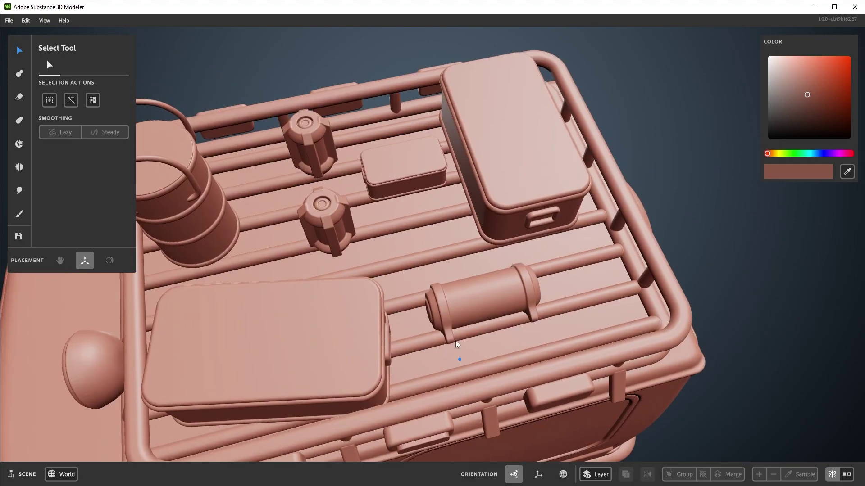
pyautogui.keyDown('alt'); pyautogui.moveTo(457, 340); pyautogui.dragTo(497, 313, button='middle'); pyautogui.keyUp('alt')
pyautogui.click(509, 297)
pyautogui.moveTo(522, 273)
pyautogui.mouseDown()
pyautogui.moveTo(466, 230)
pyautogui.moveTo(541, 244)
pyautogui.moveTo(504, 284)
pyautogui.moveTo(516, 326)
pyautogui.moveTo(581, 287)
pyautogui.moveTo(613, 288)
pyautogui.moveTo(613, 261)
pyautogui.moveTo(444, 190)
pyautogui.moveTo(491, 263)
pyautogui.moveTo(522, 274)
pyautogui.mouseUp()
pyautogui.press('d')
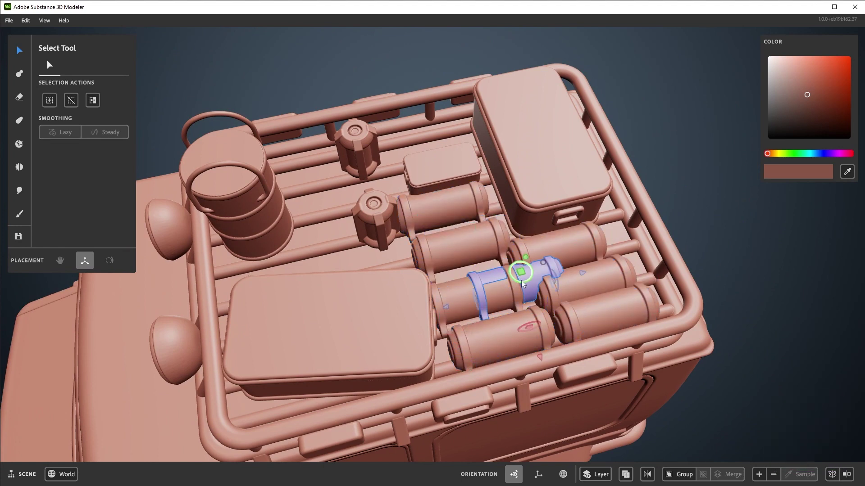
pyautogui.hotkey('ctrl', 'z')
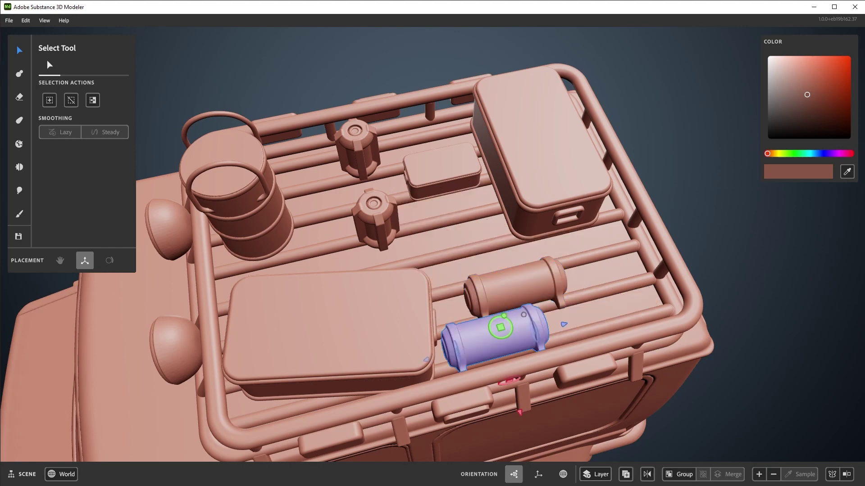
pyautogui.moveTo(501, 328); pyautogui.dragTo(452, 191)
pyautogui.hotkey('ctrl', 'd')
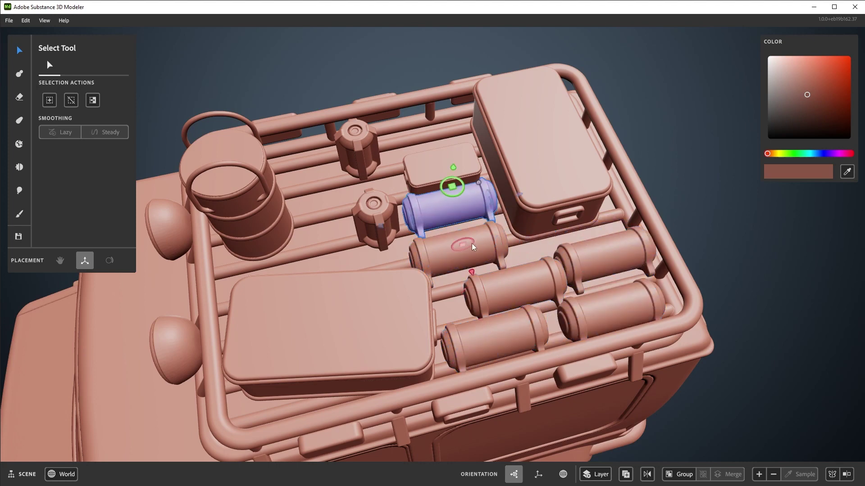
# - Select all six canisters on the roof rack and group them
pyautogui.keyDown('shift'); pyautogui.click(474, 244); pyautogui.keyUp('shift')
pyautogui.keyDown('shift'); pyautogui.click(523, 285); pyautogui.keyUp('shift')
pyautogui.keyDown('shift'); pyautogui.click(616, 255); pyautogui.keyUp('shift')
pyautogui.keyDown('shift'); pyautogui.click(615, 305); pyautogui.keyUp('shift')
pyautogui.keyDown('shift'); pyautogui.click(507, 333); pyautogui.keyUp('shift')
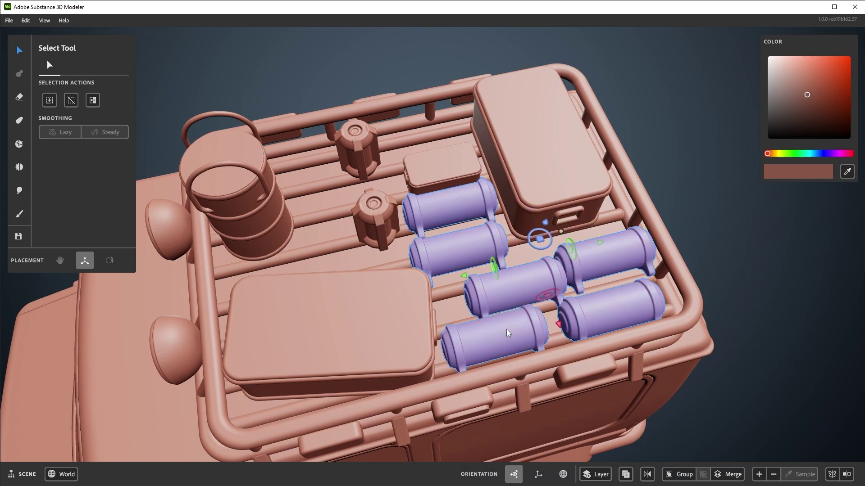
pyautogui.rightClick(524, 283)
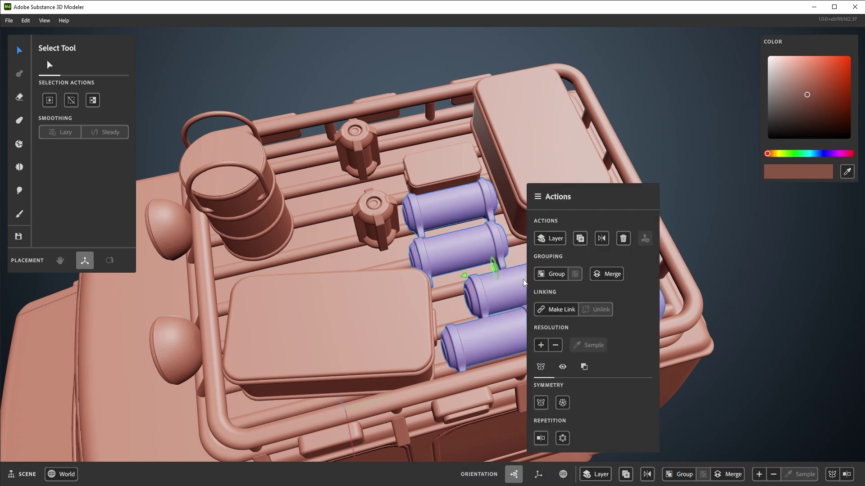
pyautogui.click(556, 273)
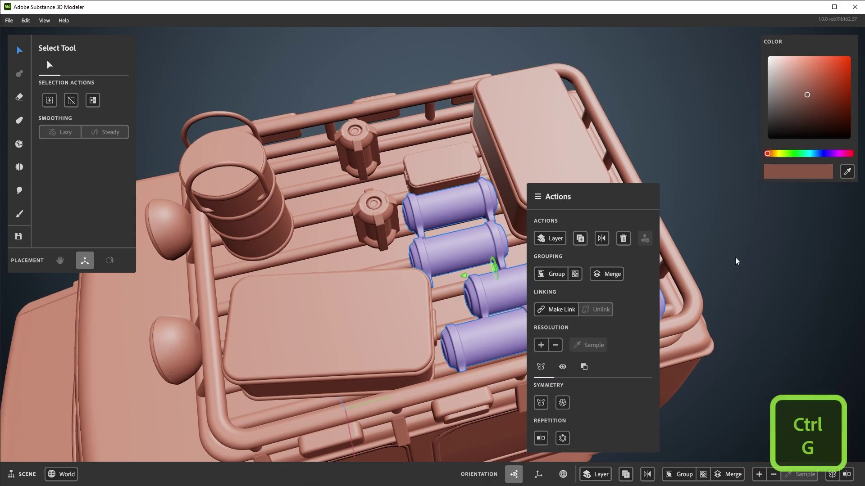
# - Move the canister group slightly, deselect it and reselect it as a single object
pyautogui.moveTo(540, 242)
pyautogui.mouseDown()
pyautogui.moveTo(733, 241)
pyautogui.moveTo(662, 210)
pyautogui.moveTo(576, 191)
pyautogui.moveTo(537, 240)
pyautogui.mouseUp()
pyautogui.click(740, 208)
pyautogui.click(632, 250)
pyautogui.click(573, 197)
pyautogui.click(601, 250)
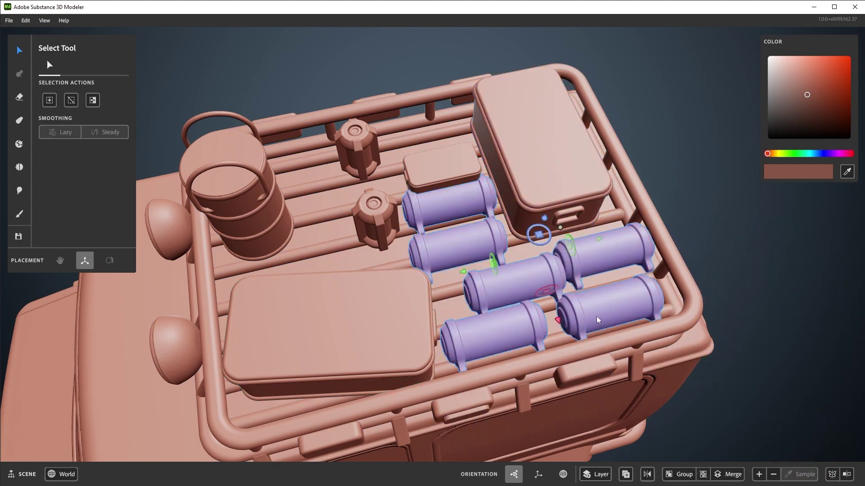
# - Enter the canister group, select individual canisters inside it, and exit the group
pyautogui.doubleClick(536, 272)
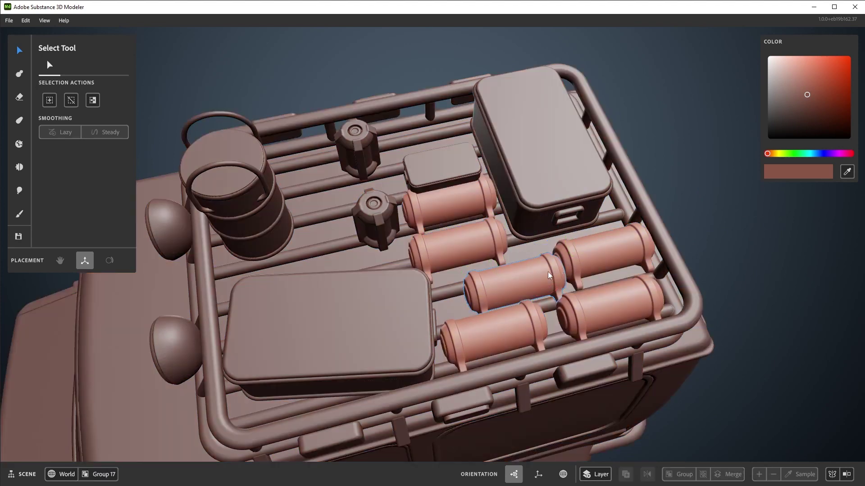
pyautogui.click(547, 271)
pyautogui.click(601, 251)
pyautogui.click(601, 302)
pyautogui.click(538, 311)
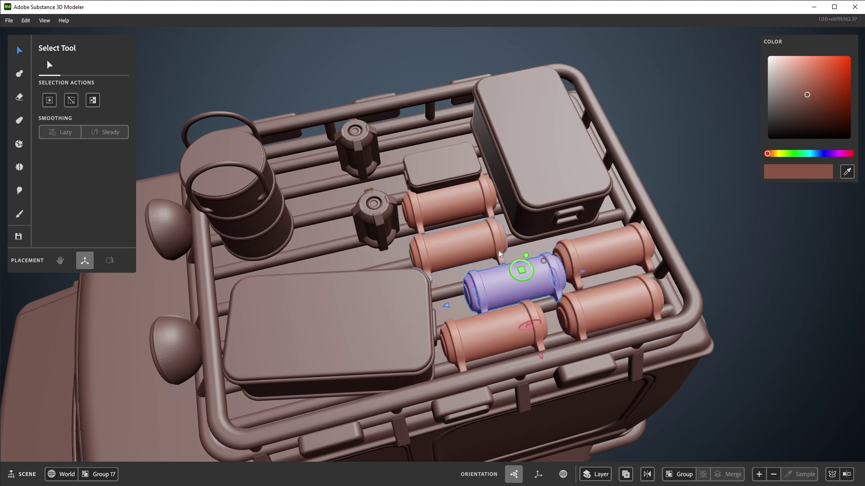
pyautogui.click(537, 279)
pyautogui.click(498, 250)
pyautogui.doubleClick(688, 204)
# - Enter the large rear case's group, select its body, and exit back to the World level
pyautogui.doubleClick(590, 188)
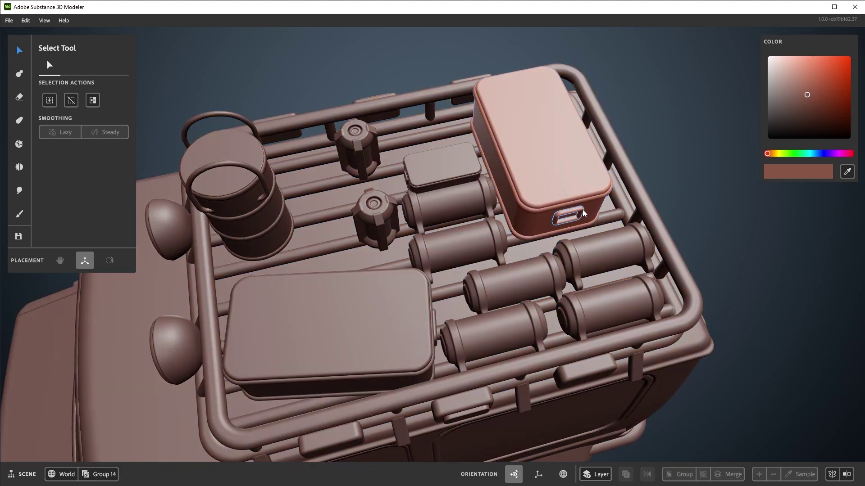
pyautogui.click(579, 178)
pyautogui.click(675, 199)
pyautogui.doubleClick(677, 208)
# - Select the front wheel group on the near side of the van and enter it
pyautogui.keyDown('alt'); pyautogui.moveTo(352, 379); pyautogui.dragTo(494, 168, button='middle'); pyautogui.keyUp('alt')
pyautogui.keyDown('alt'); pyautogui.moveTo(507, 238); pyautogui.dragTo(400, 352, button='right'); pyautogui.keyUp('alt')
pyautogui.press('s')
pyautogui.moveTo(401, 353); pyautogui.dragTo(490, 330, button='middle')
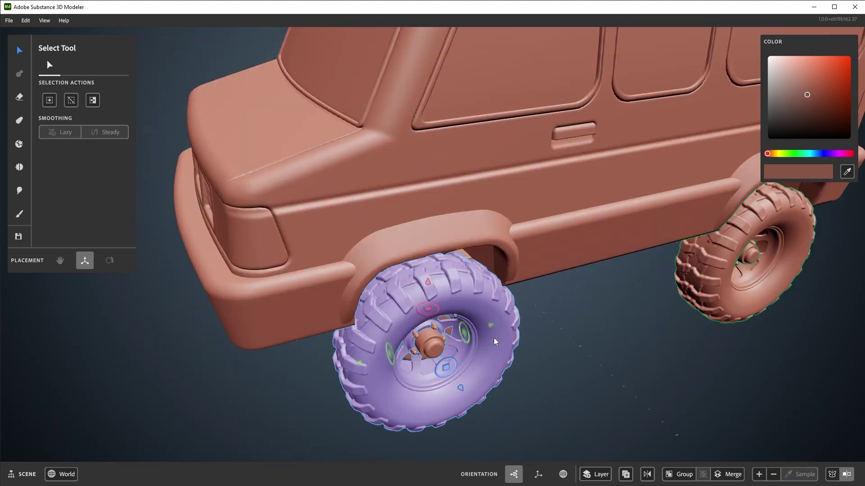
pyautogui.doubleClick(494, 338)
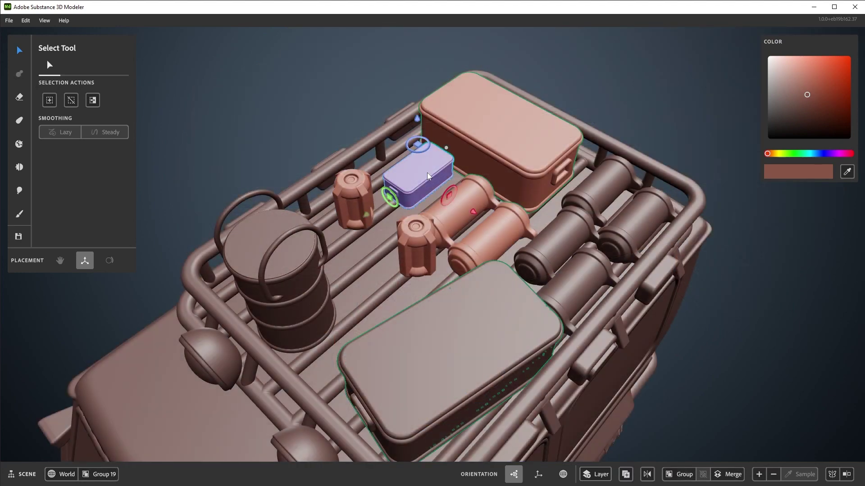
# - Enter the nested case and lantern groups inside the roof cargo group, return to the World level and clear the selection
pyautogui.doubleClick(427, 172)
pyautogui.doubleClick(497, 145)
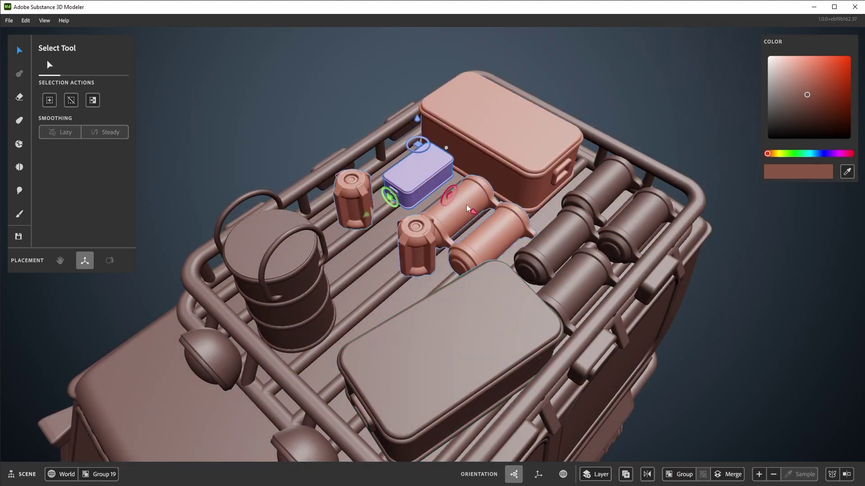
pyautogui.doubleClick(447, 224)
pyautogui.doubleClick(407, 258)
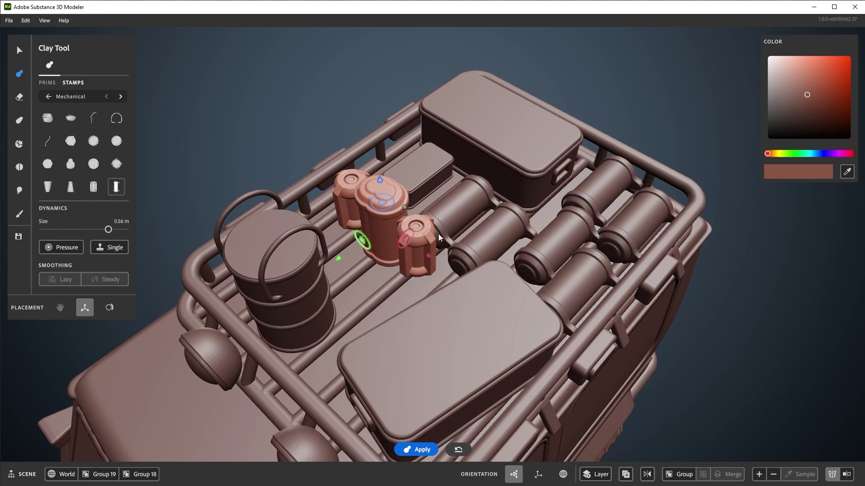
pyautogui.press('Escape')
pyautogui.press('Escape')
pyautogui.press('Escape')
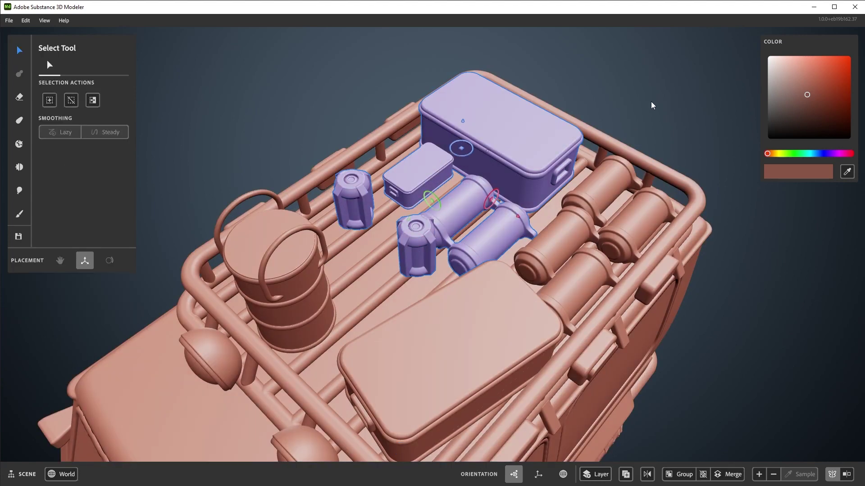
pyautogui.click(736, 275)
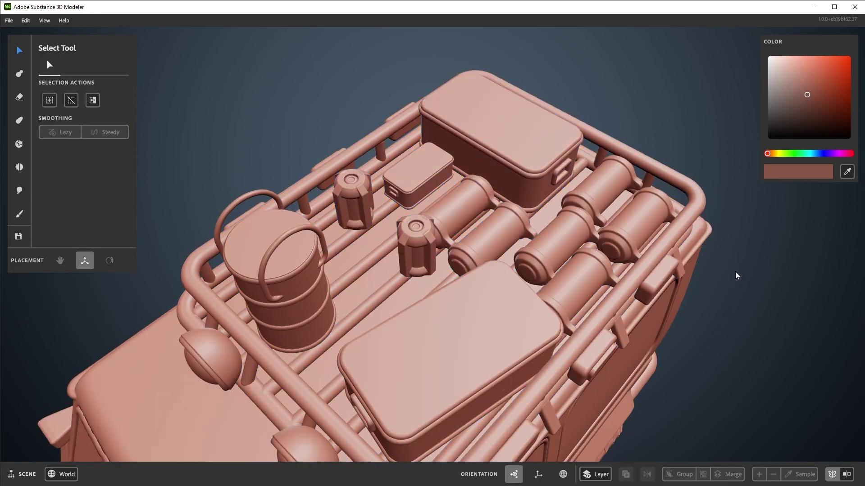
# - Enter the small case's nested group inside the cargo group and jump directly back to the World level
pyautogui.hotkey('alt', 's')
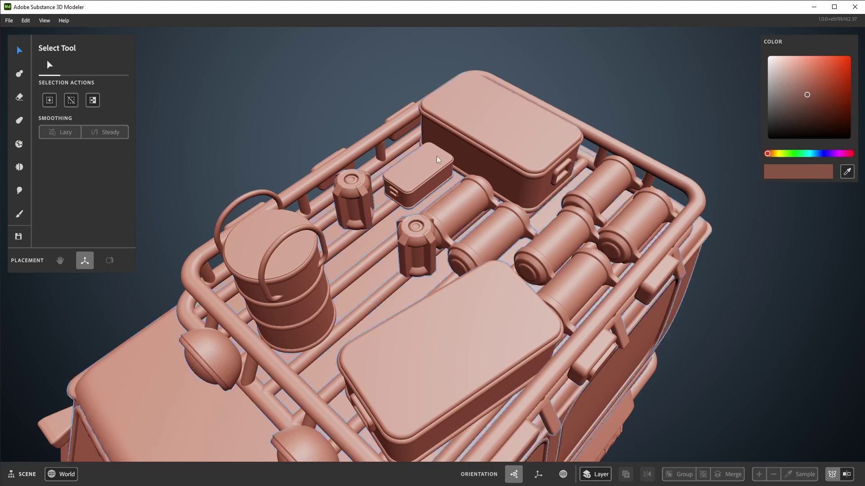
pyautogui.click(427, 165)
pyautogui.doubleClick(427, 166)
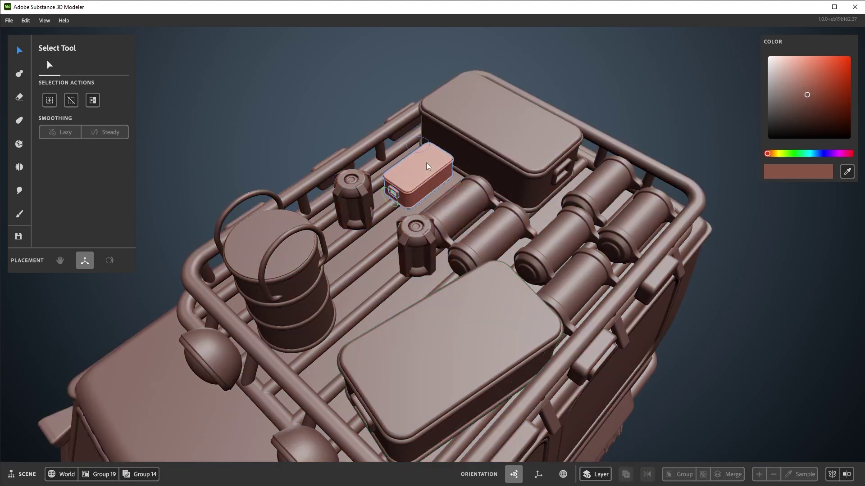
pyautogui.doubleClick(415, 183)
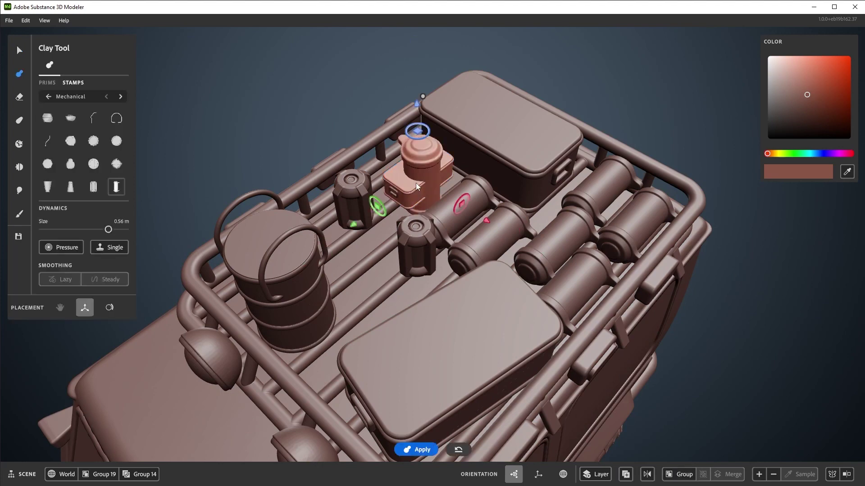
pyautogui.click(59, 475)
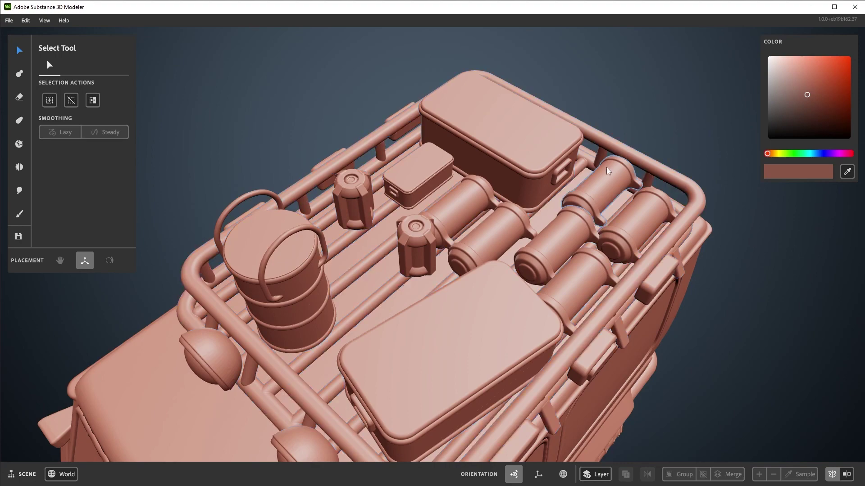
# - Select the roof cargo group, enter it and open the nested group of lanterns and canisters
pyautogui.keyDown('alt'); pyautogui.moveTo(403, 203); pyautogui.dragTo(467, 219); pyautogui.keyUp('alt')
pyautogui.click(466, 220)
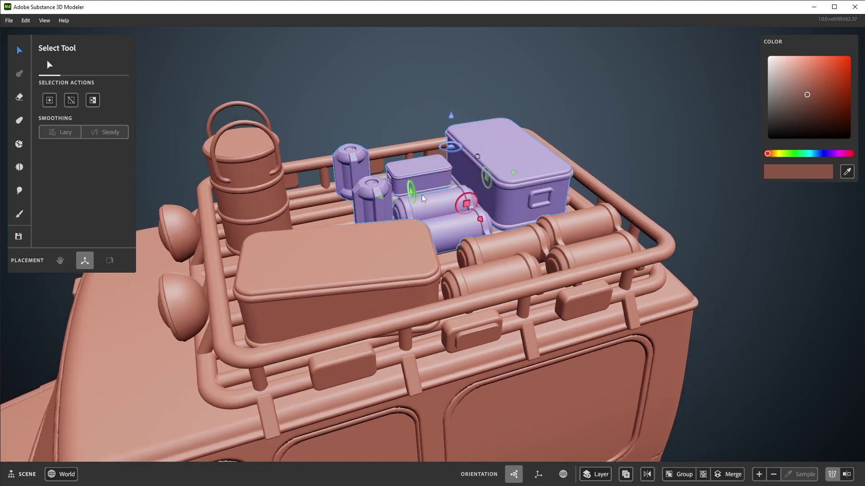
pyautogui.doubleClick(420, 172)
pyautogui.doubleClick(449, 199)
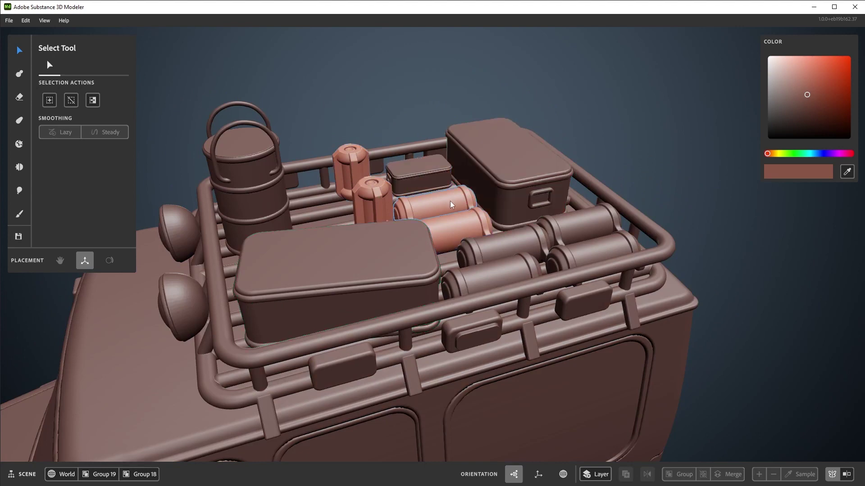
# - Switch directly between the nested large case and lantern groups, and step back out to the parent cargo group
pyautogui.doubleClick(496, 175)
pyautogui.doubleClick(382, 191)
pyautogui.click(540, 194)
pyautogui.doubleClick(540, 194)
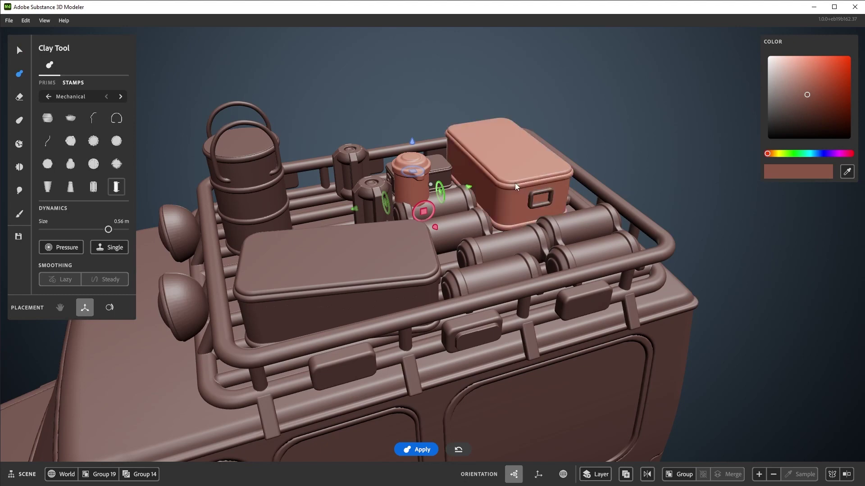
pyautogui.press('Escape')
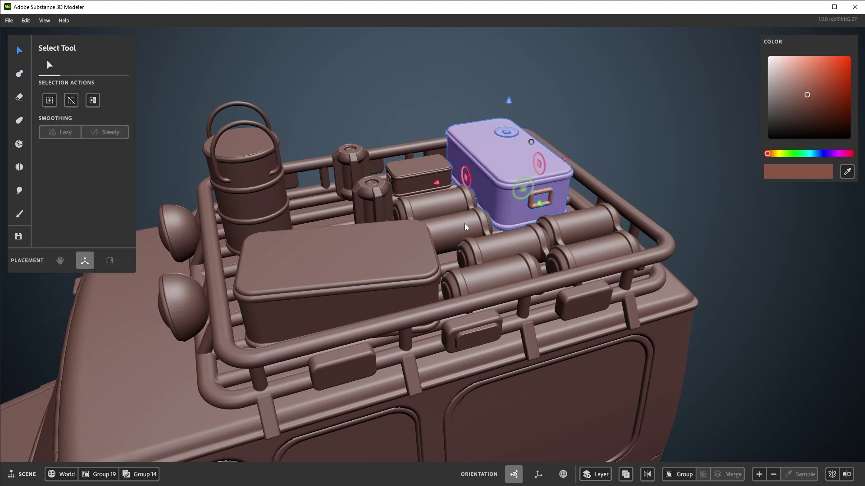
pyautogui.press('Escape')
pyautogui.press('Escape')
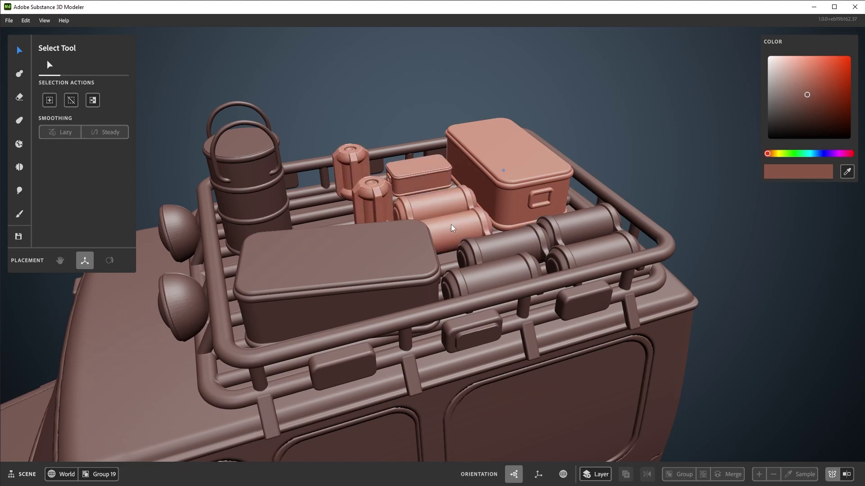
# - Enter the nested lantern and canister group again and step out level by level to the World
pyautogui.doubleClick(452, 201)
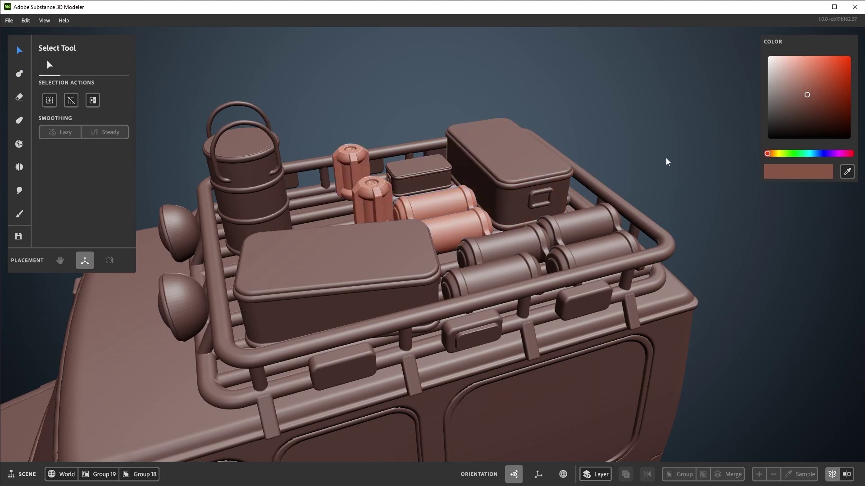
pyautogui.press('Escape')
pyautogui.press('Escape')
# - Smooth the tread blocks along the tyre's sidewall with the Smooth tool at 75% strength
pyautogui.keyDown('alt'); pyautogui.moveTo(640, 359); pyautogui.dragTo(615, 288, button='right'); pyautogui.keyUp('alt')
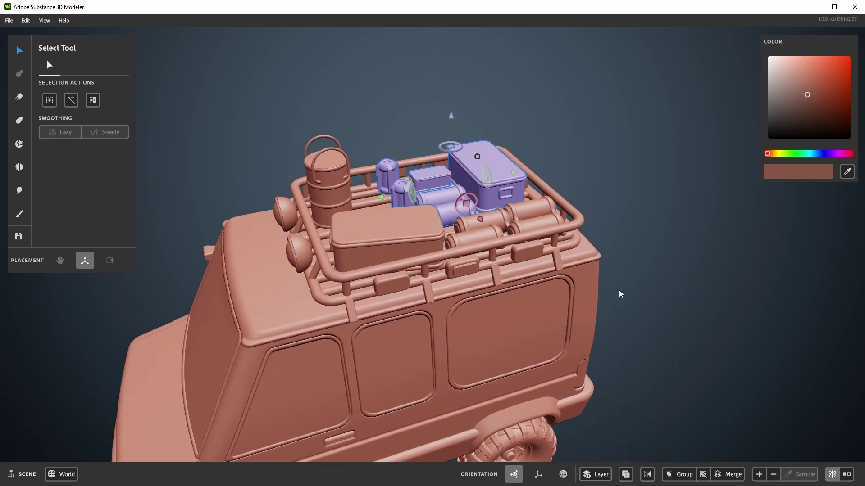
pyautogui.keyDown('alt'); pyautogui.moveTo(615, 288); pyautogui.dragTo(672, 215, button='middle'); pyautogui.keyUp('alt')
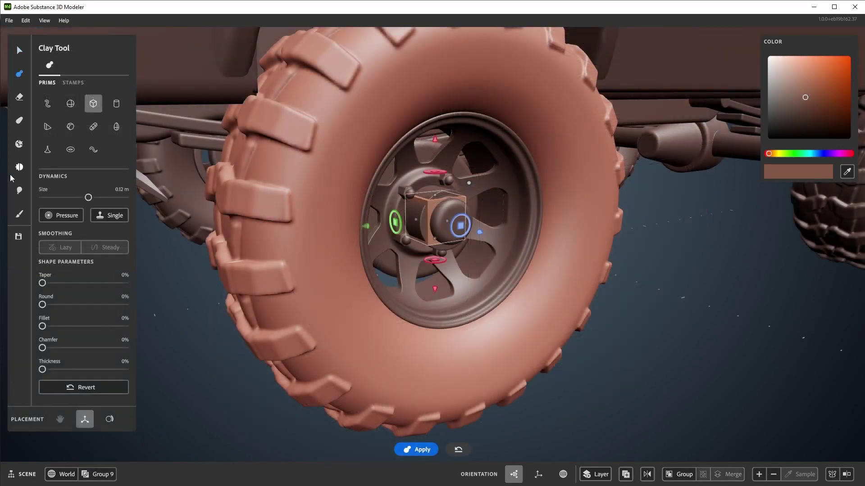
pyautogui.click(20, 168)
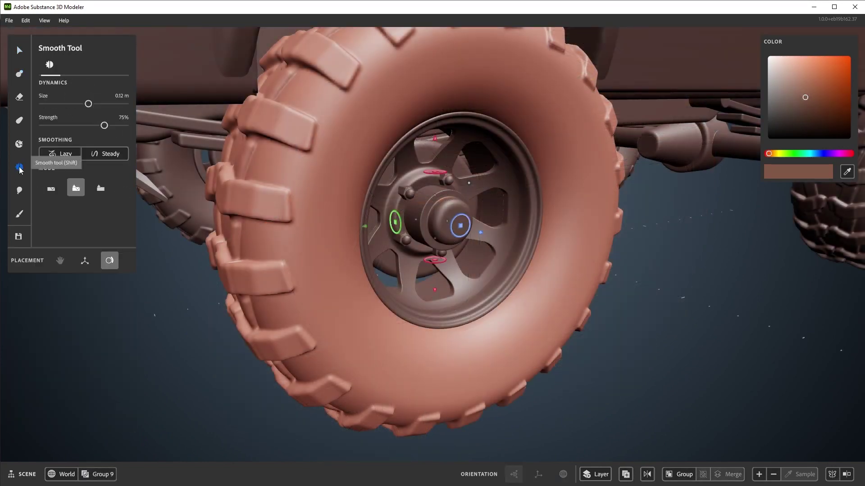
pyautogui.moveTo(348, 376)
pyautogui.mouseDown()
pyautogui.moveTo(290, 298)
pyautogui.moveTo(286, 151)
pyautogui.mouseUp()
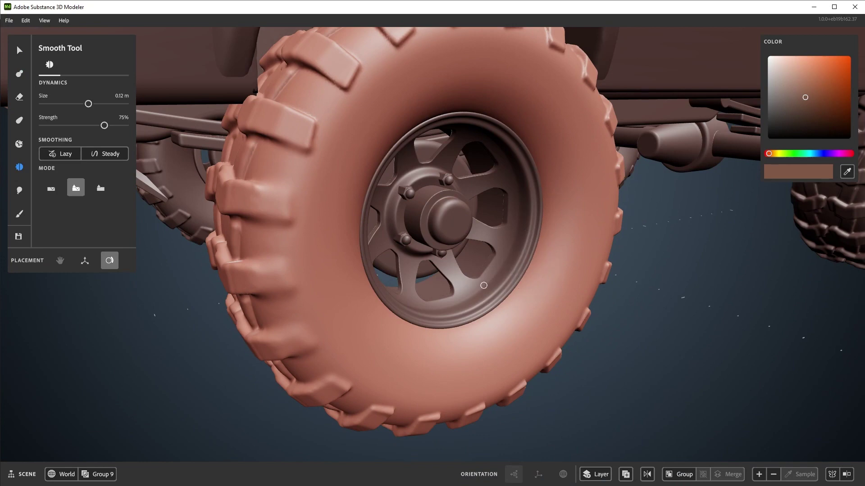
pyautogui.click(484, 285)
pyautogui.press('Escape')
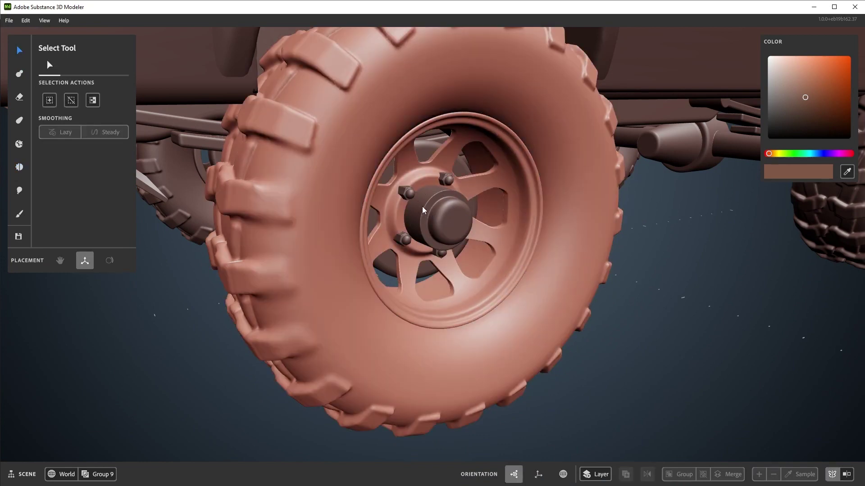
# - Smooth the wheel's central hub cap with the Smooth tool at 75% strength
pyautogui.press('6')
pyautogui.moveTo(439, 215); pyautogui.dragTo(439, 226)
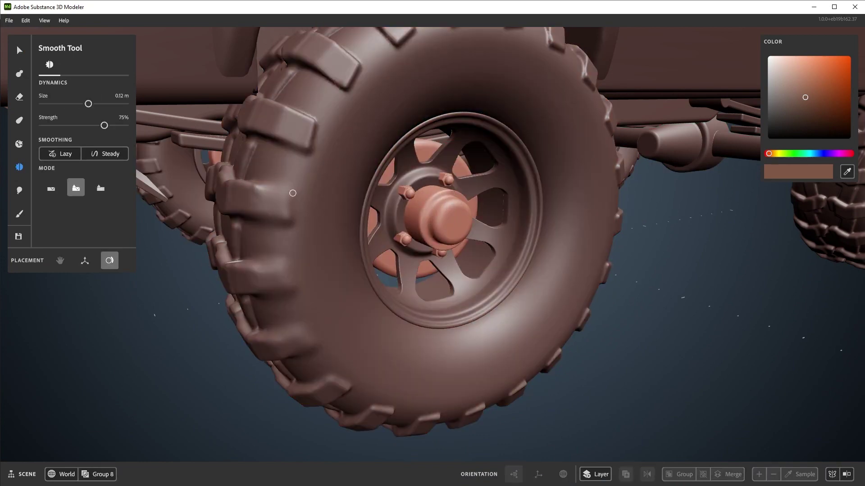
pyautogui.click(292, 193)
pyautogui.click(434, 221)
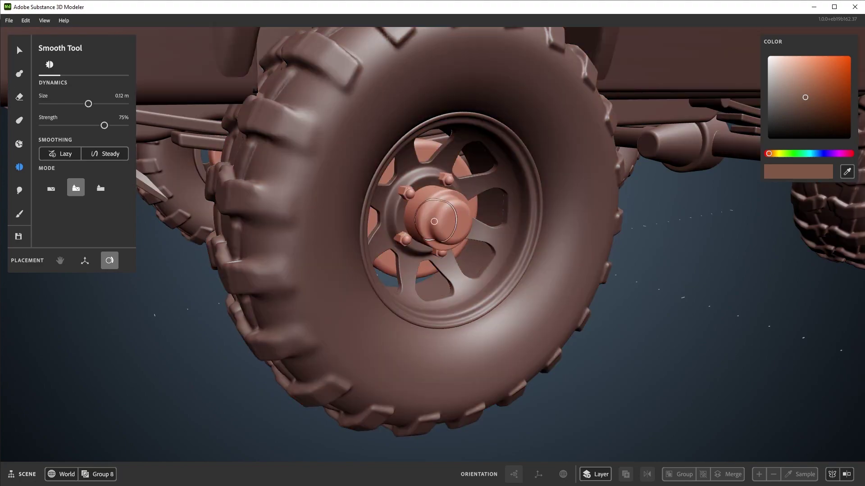
pyautogui.keyDown('alt'); pyautogui.moveTo(656, 180); pyautogui.dragTo(450, 321); pyautogui.keyUp('alt')
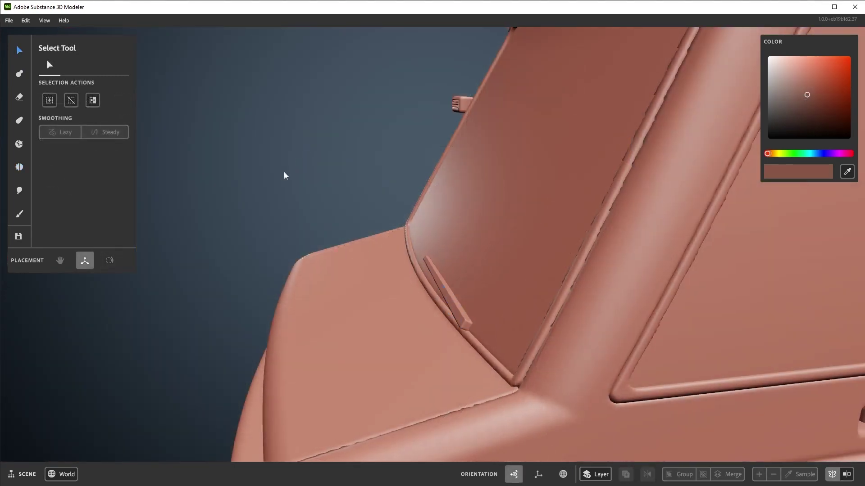
# - Select the windshield wiper, and undo and redo its rotation
pyautogui.keyDown('alt'); pyautogui.moveTo(284, 171); pyautogui.dragTo(326, 167); pyautogui.keyUp('alt')
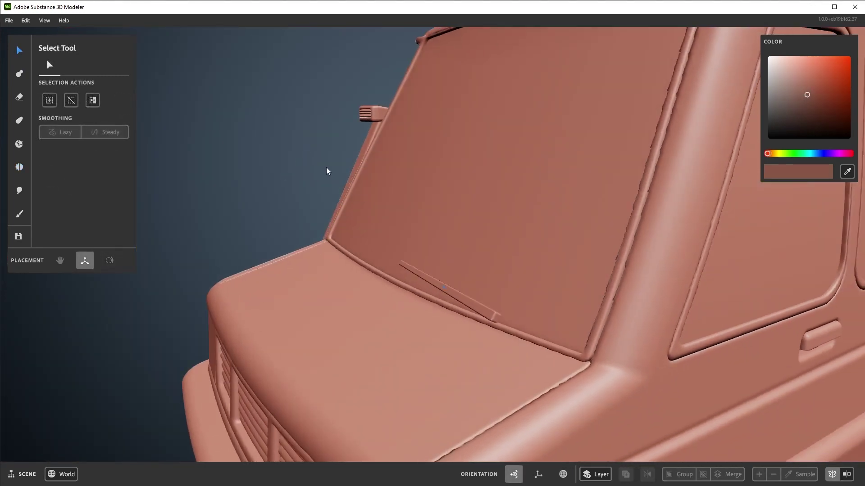
pyautogui.click(487, 316)
pyautogui.keyDown('alt'); pyautogui.moveTo(488, 316); pyautogui.dragTo(489, 328); pyautogui.keyUp('alt')
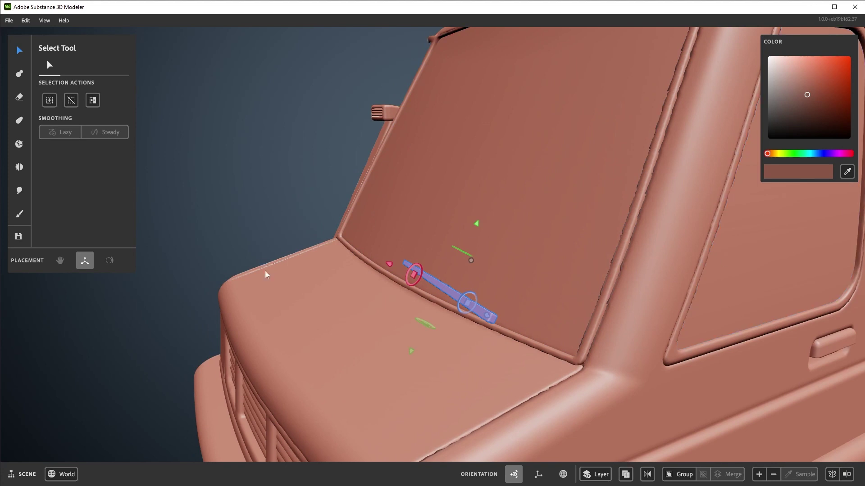
pyautogui.click(560, 237)
pyautogui.click(461, 300)
pyautogui.hotkey('ctrl', 'z')
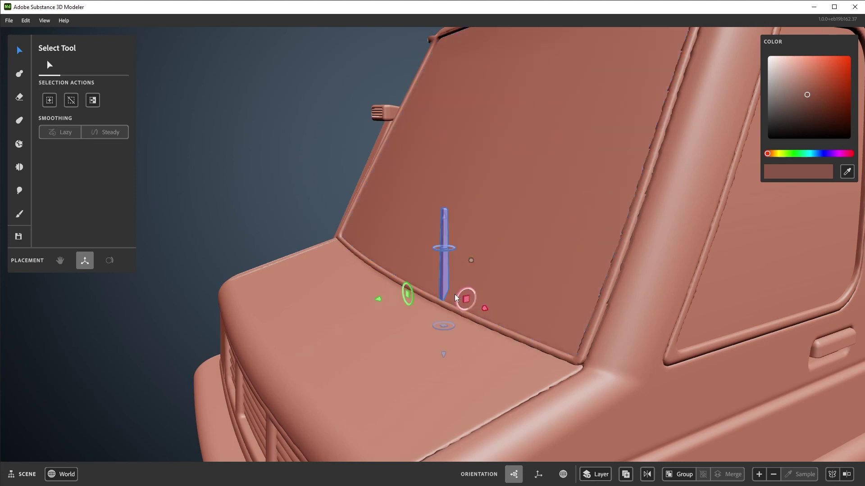
pyautogui.hotkey('ctrl', 'y')
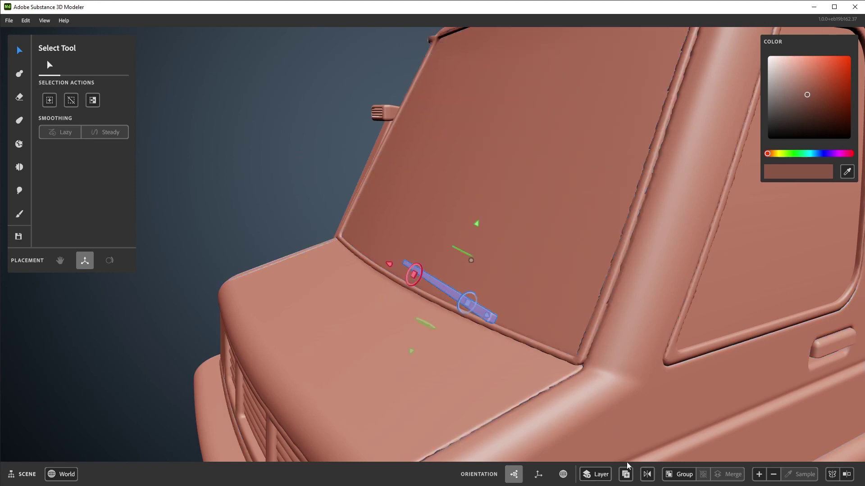
# - Align the transform gizmo with the scene axes instead of the wiper's own, and nudge the wiper upward along the vertical axis
pyautogui.click(538, 474)
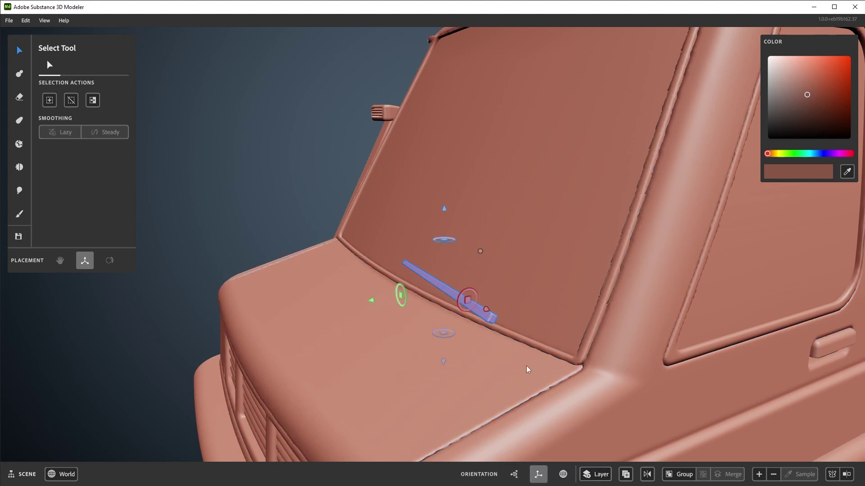
pyautogui.moveTo(527, 366); pyautogui.dragTo(454, 248, button='middle')
pyautogui.moveTo(445, 210)
pyautogui.mouseDown()
pyautogui.moveTo(447, 153)
pyautogui.moveTo(442, 193)
pyautogui.mouseUp()
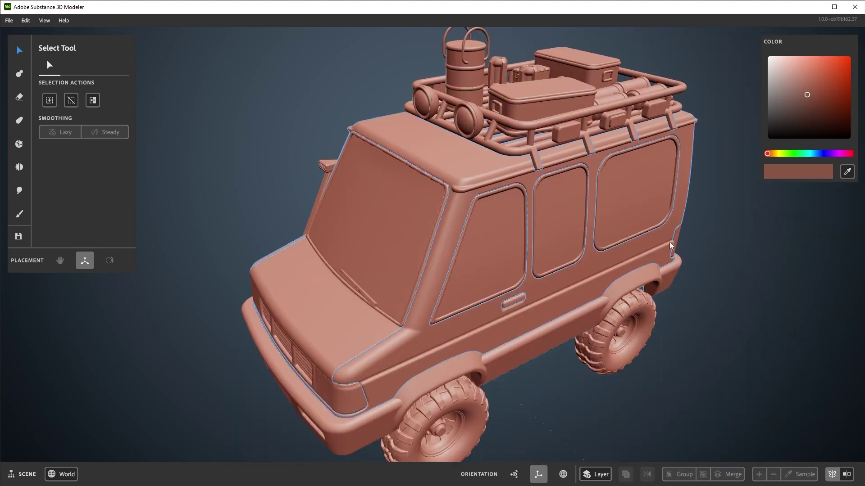
# - Select the side windows together with the windshield and hide them
pyautogui.click(481, 266)
pyautogui.keyDown('shift'); pyautogui.click(411, 249); pyautogui.keyUp('shift')
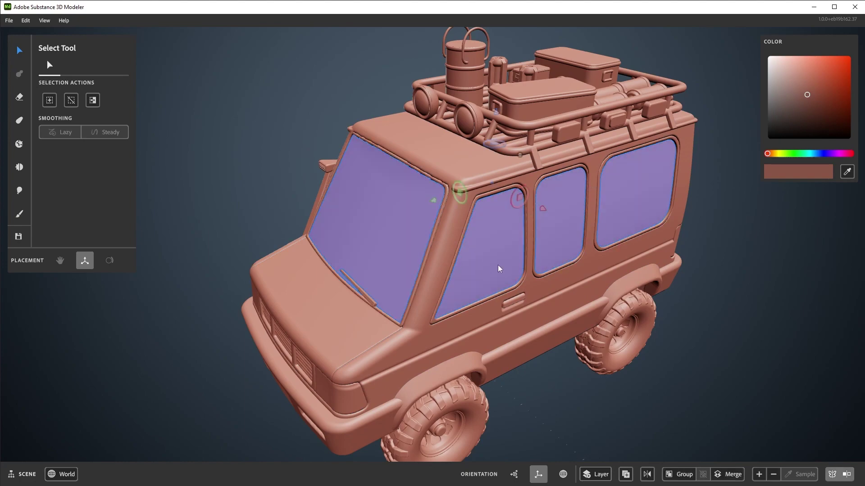
pyautogui.scroll(2, 500, 274)
pyautogui.rightClick(490, 261)
pyautogui.click(530, 367)
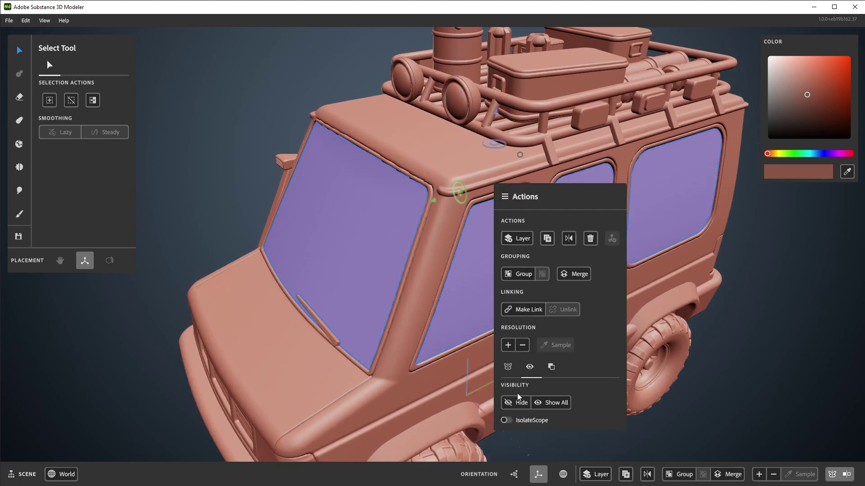
pyautogui.click(518, 404)
# - Select the headlights at the front of the van and hide them
pyautogui.keyDown('alt'); pyautogui.moveTo(432, 360); pyautogui.dragTo(543, 328); pyautogui.keyUp('alt')
pyautogui.moveTo(543, 332); pyautogui.dragTo(319, 310, button='middle')
pyautogui.click(318, 311)
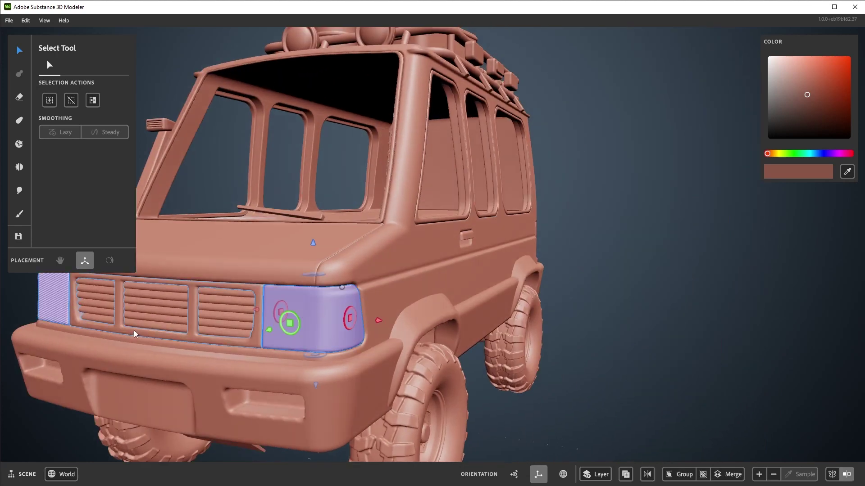
pyautogui.rightClick(312, 304)
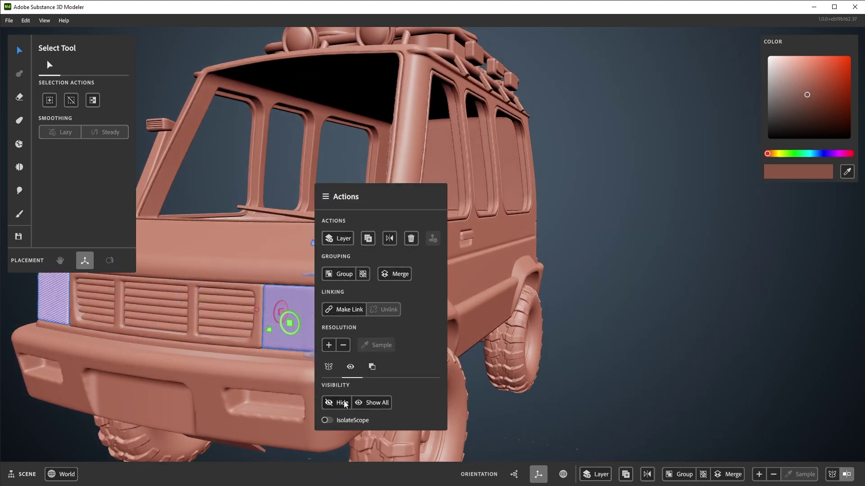
pyautogui.click(675, 316)
# - Select the lower body part with the bumper and hide it
pyautogui.moveTo(675, 315); pyautogui.dragTo(524, 303, button='middle')
pyautogui.click(527, 328)
pyautogui.rightClick(527, 327)
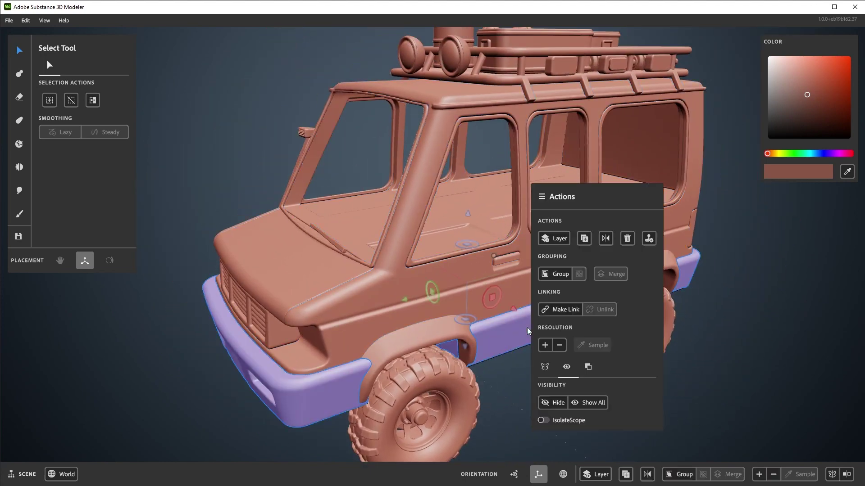
pyautogui.click(558, 403)
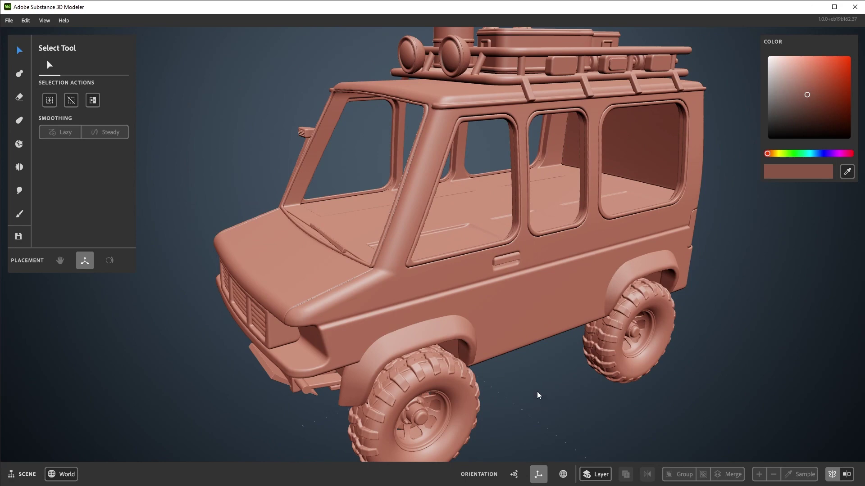
# - Show all hidden parts of the van again and clear the selection
pyautogui.rightClick(575, 384)
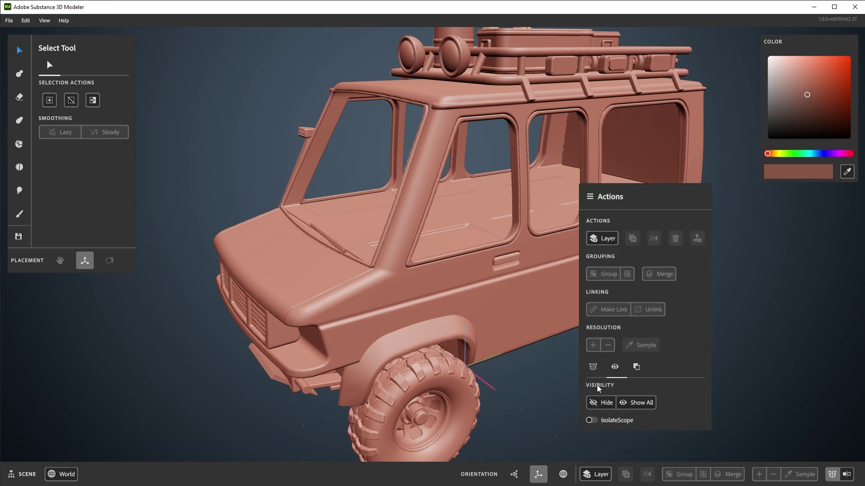
pyautogui.click(642, 402)
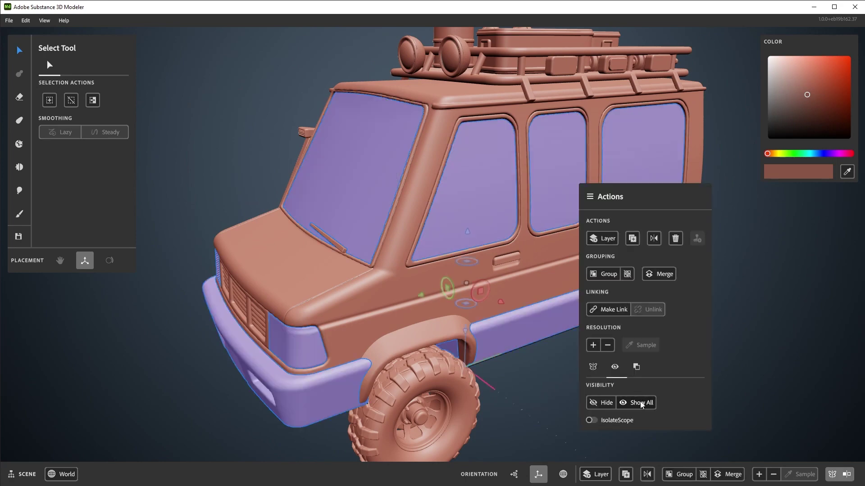
pyautogui.click(770, 288)
pyautogui.click(756, 288)
# - Hide the side windows, windshield, body shell and lower bumper body one after another, and show all parts again
pyautogui.click(565, 191)
pyautogui.press('h')
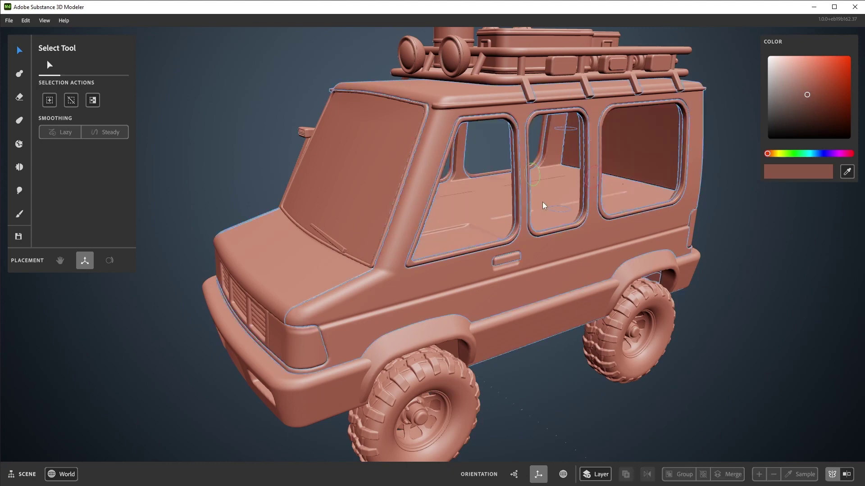
pyautogui.click(378, 188)
pyautogui.press('h')
pyautogui.click(394, 285)
pyautogui.press('h')
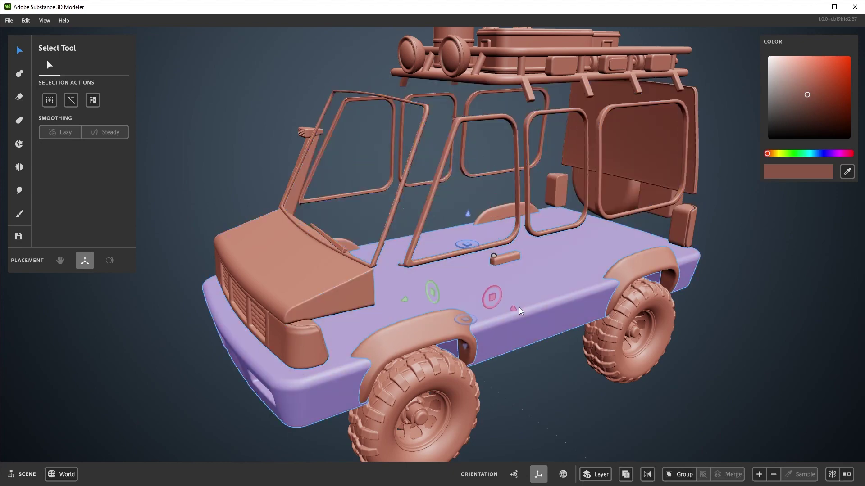
pyautogui.press('h')
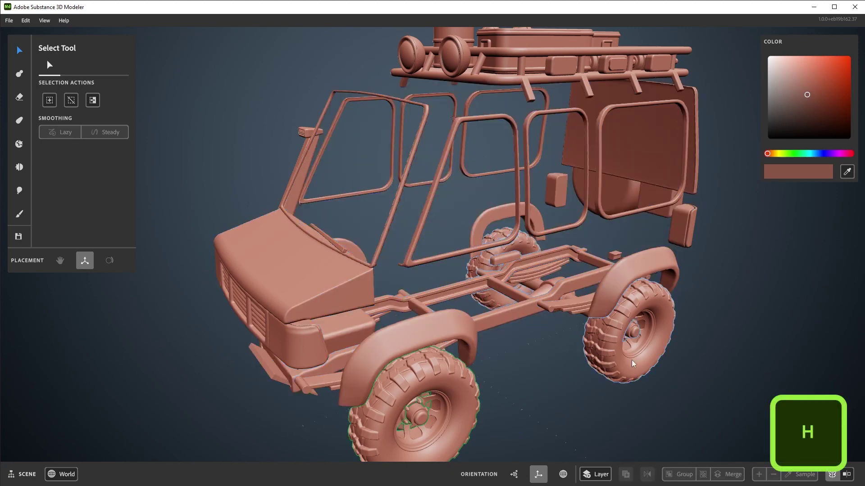
pyautogui.press('h')
pyautogui.click(732, 305)
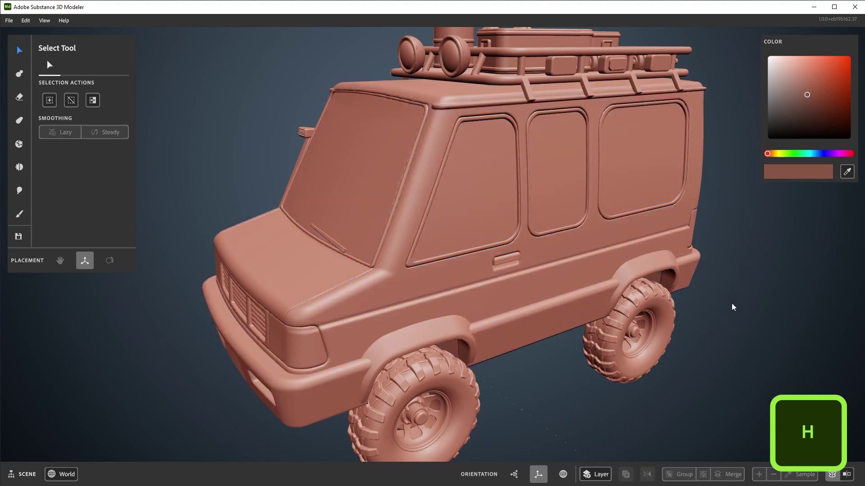
# - Hide the hood, windshield, body shell and lower bumper body in turn, and make everything visible again
pyautogui.click(288, 280)
pyautogui.press('h')
pyautogui.click(352, 215)
pyautogui.press('h')
pyautogui.click(421, 288)
pyautogui.press('h')
pyautogui.click(473, 347)
pyautogui.press('h')
pyautogui.press('h')
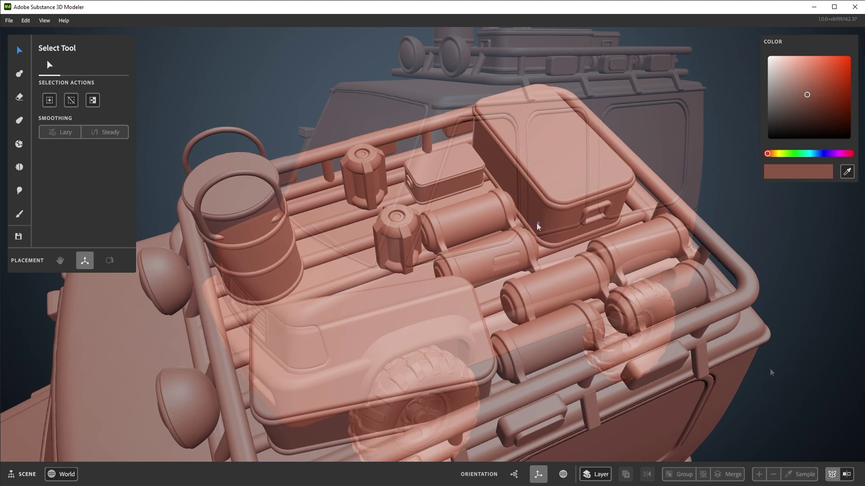
# - Enter the roof cargo group of cases, lanterns and canisters and isolate its scope
pyautogui.click(488, 214)
pyautogui.doubleClick(482, 212)
pyautogui.rightClick(480, 212)
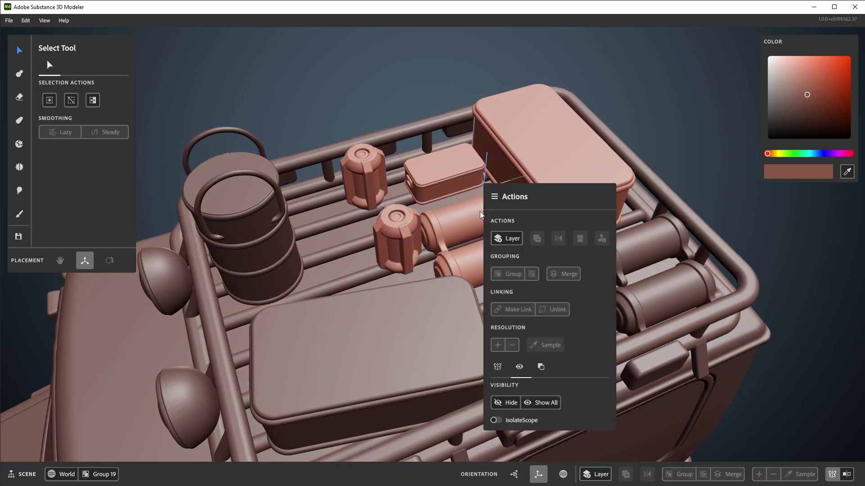
pyautogui.click(495, 420)
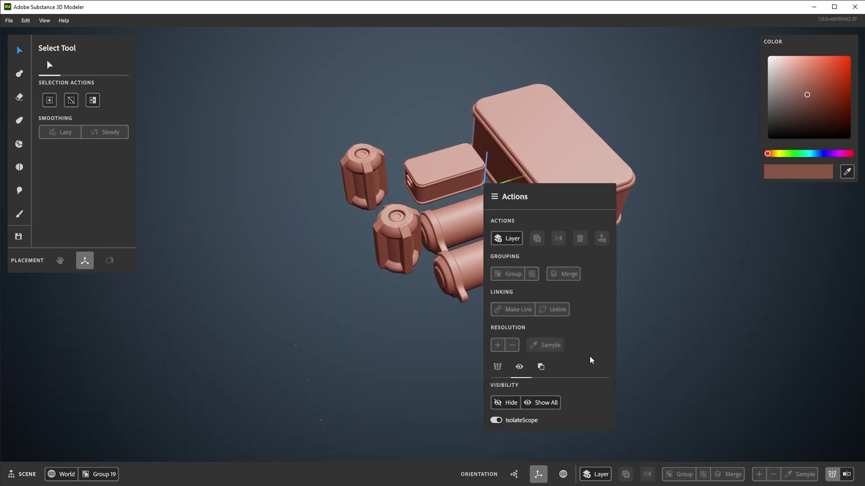
pyautogui.keyDown('alt'); pyautogui.moveTo(653, 264); pyautogui.dragTo(577, 279); pyautogui.keyUp('alt')
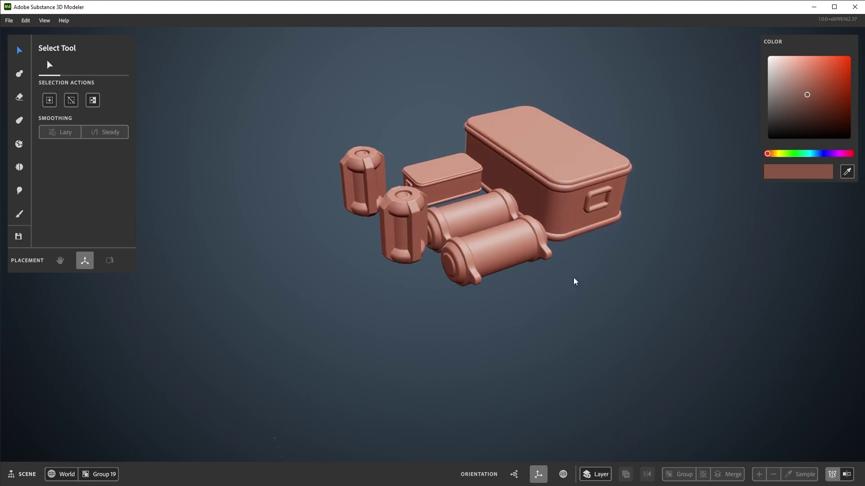
# - Step out of the cargo group to the World level and turn scope isolation off
pyautogui.doubleClick(653, 242)
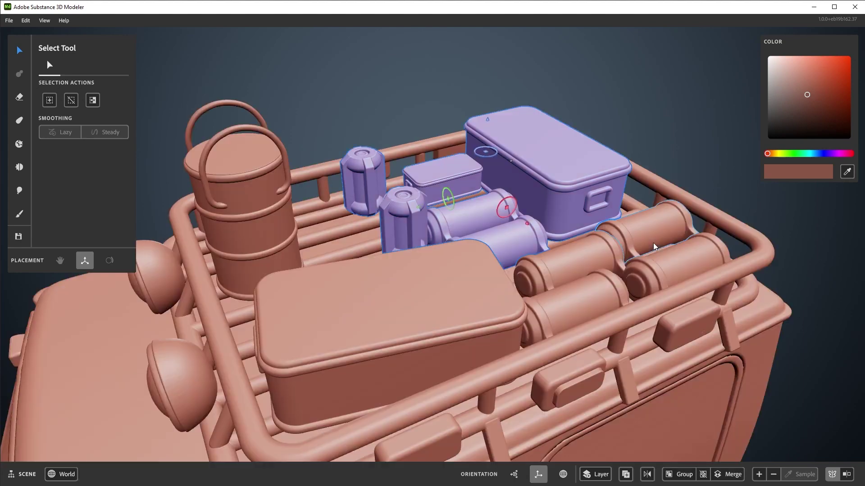
pyautogui.rightClick(709, 176)
pyautogui.click(723, 413)
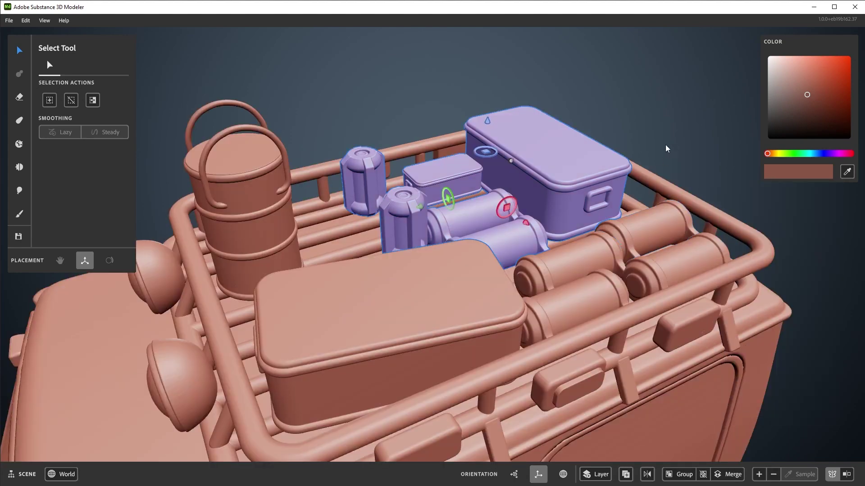
# - Merge the selected roof cargo group of cases, lanterns and canisters into a single layer
pyautogui.rightClick(550, 185)
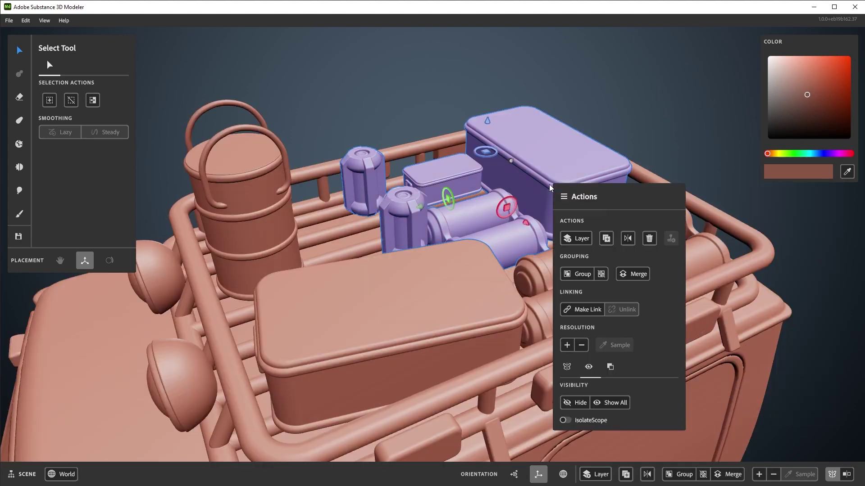
pyautogui.click(629, 277)
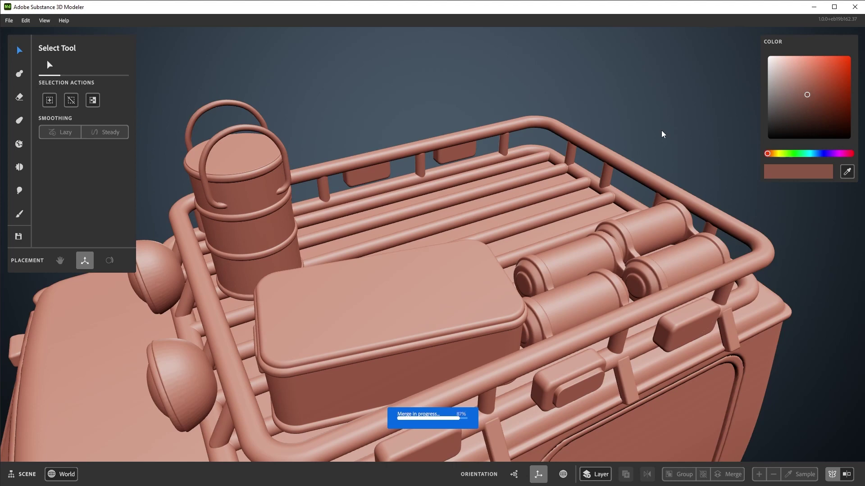
pyautogui.hotkey('ctrl', 'e')
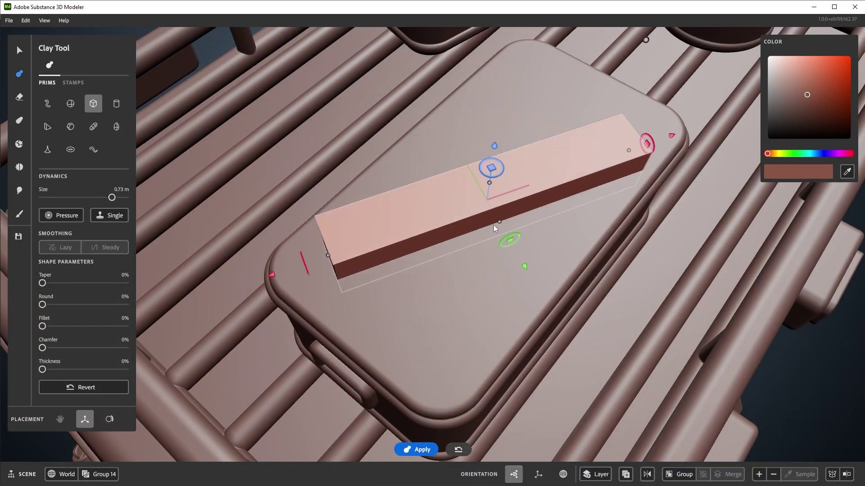
# - Narrow and lengthen the box primitive into a thin diagonal bar across the case lid, size 0.84 m, with Round and Fillet at 100%
pyautogui.moveTo(500, 221); pyautogui.dragTo(488, 194)
pyautogui.moveTo(328, 256); pyautogui.dragTo(305, 264)
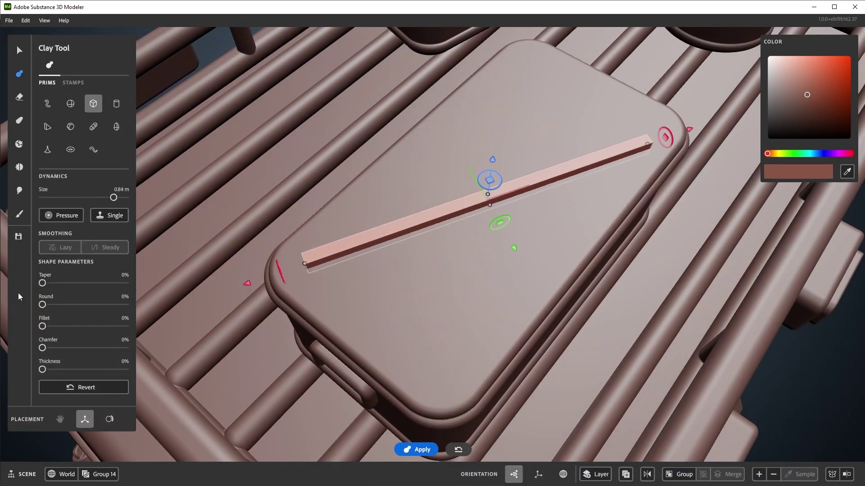
pyautogui.moveTo(44, 306); pyautogui.dragTo(125, 305)
pyautogui.moveTo(42, 326); pyautogui.dragTo(90, 330)
pyautogui.moveTo(90, 330); pyautogui.dragTo(125, 326)
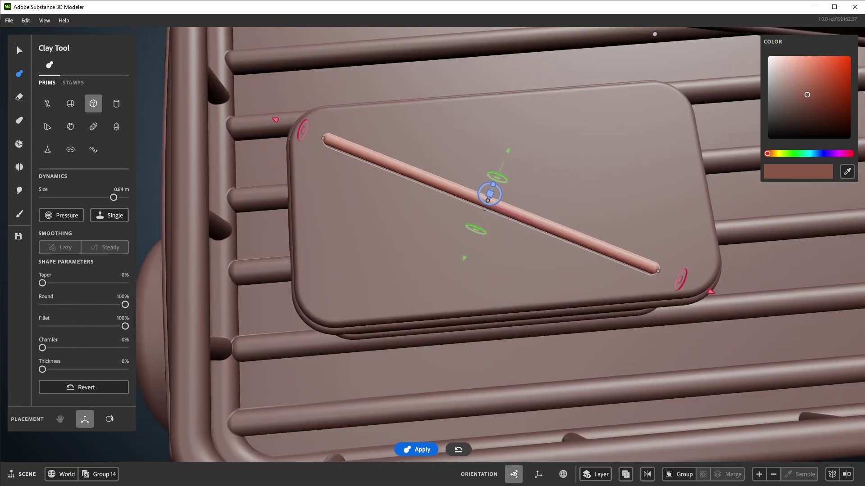
# - Using local orientation, form two crossing diagonal bars on the case lid and merge them with the case body
pyautogui.click(538, 474)
pyautogui.moveTo(698, 189); pyautogui.dragTo(709, 188)
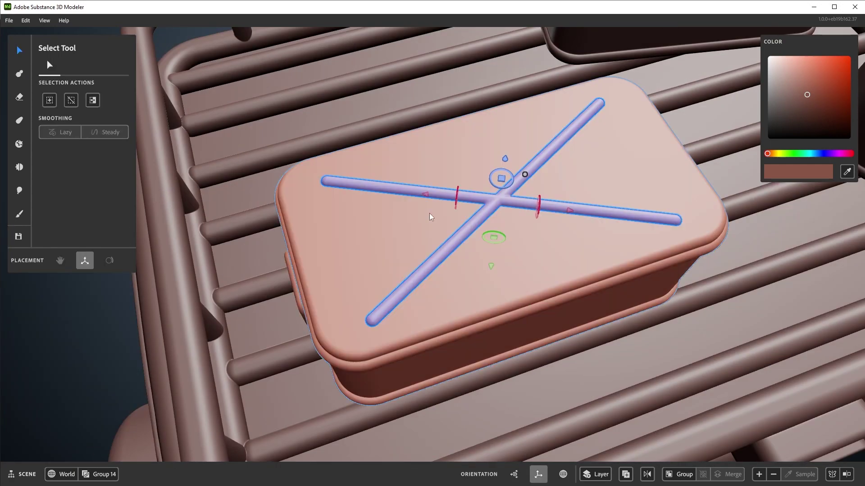
pyautogui.click(430, 216)
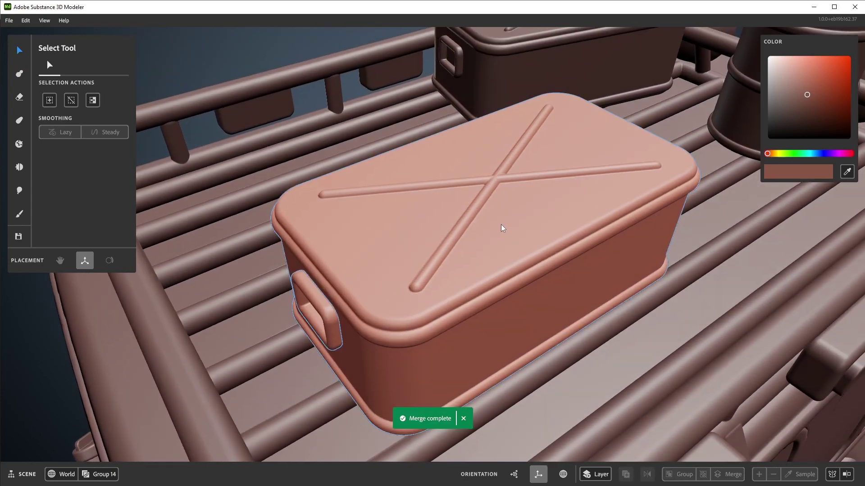
# - Smooth both arms of the raised X on the merged case lid with the Smooth tool so they blend into the surface
pyautogui.click(501, 225)
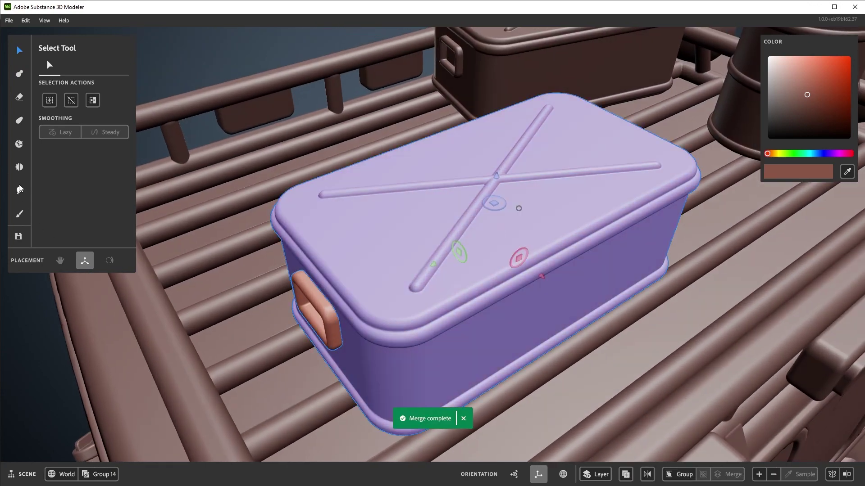
pyautogui.click(19, 168)
pyautogui.moveTo(418, 286); pyautogui.dragTo(497, 180)
pyautogui.moveTo(433, 186)
pyautogui.mouseDown()
pyautogui.moveTo(328, 193)
pyautogui.moveTo(566, 178)
pyautogui.moveTo(523, 142)
pyautogui.moveTo(553, 110)
pyautogui.moveTo(583, 233)
pyautogui.moveTo(629, 193)
pyautogui.mouseUp()
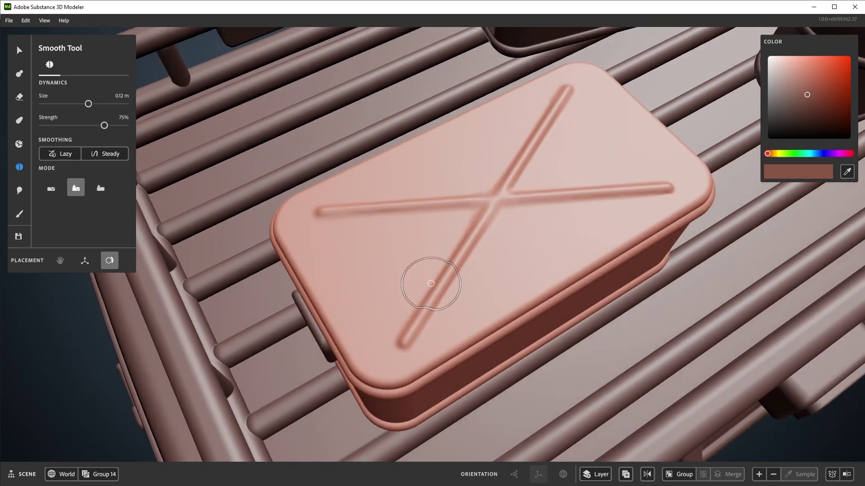